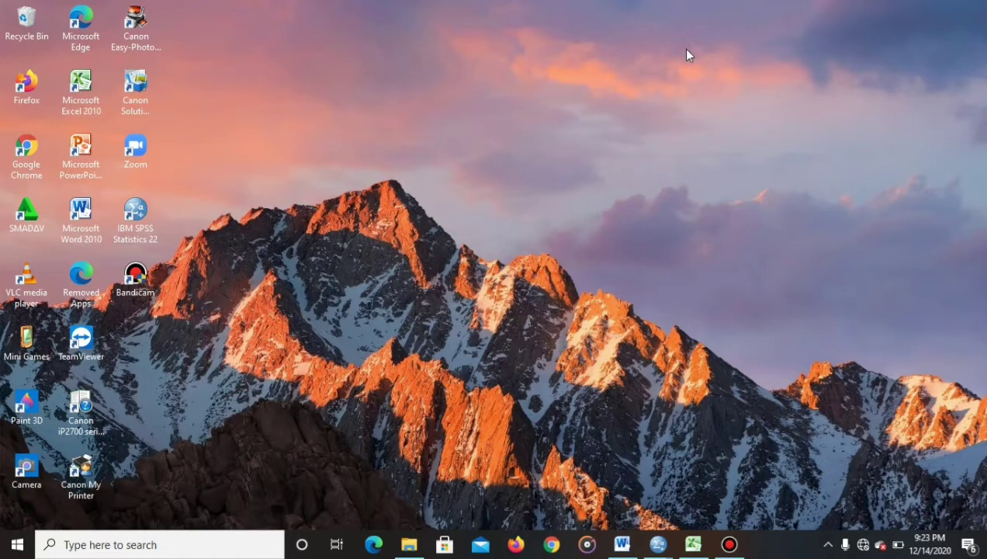
Switch to Excel and examine the PRODUKSI and JAM KERJA columns in the Data 3 workbook.
left_click(694, 542)
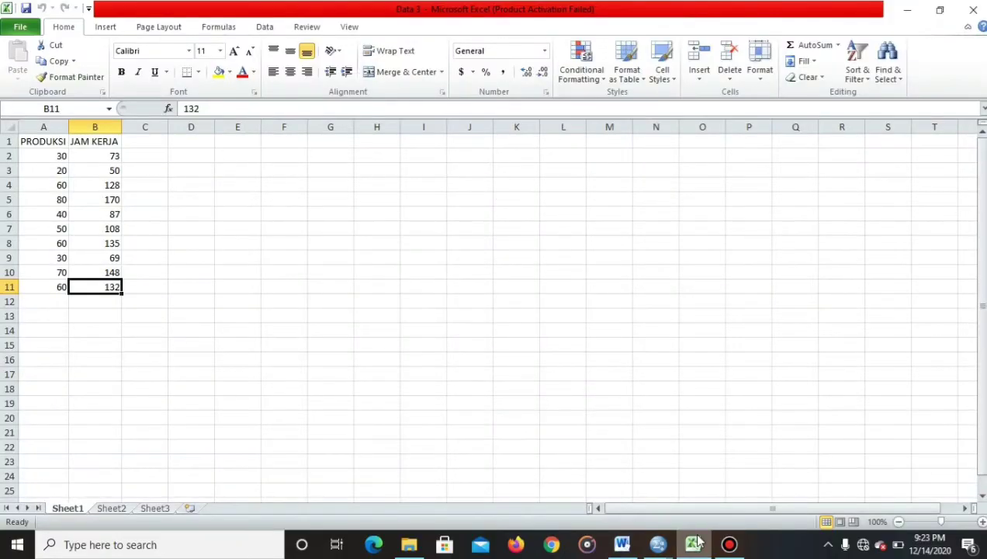
left_click(64, 146)
left_click(88, 142)
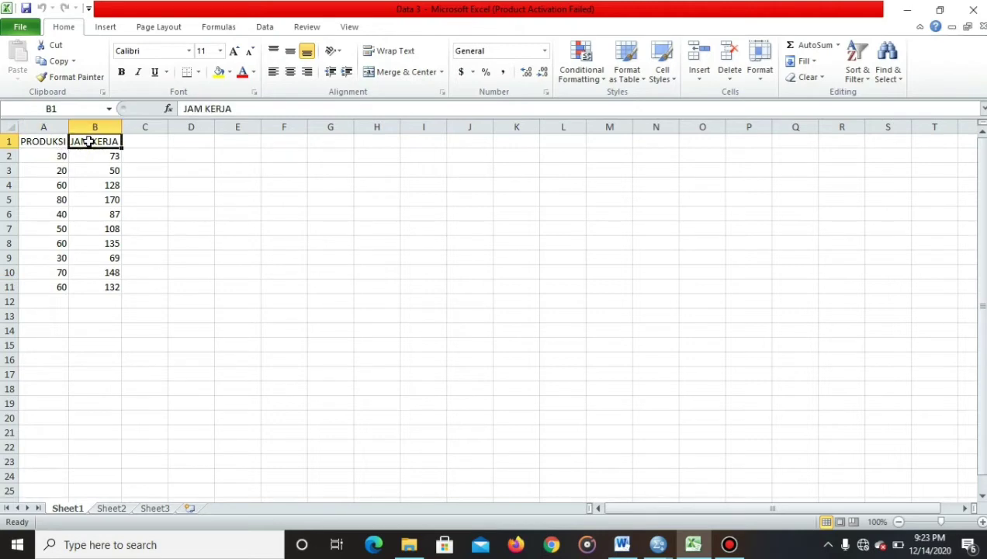
left_click(64, 159)
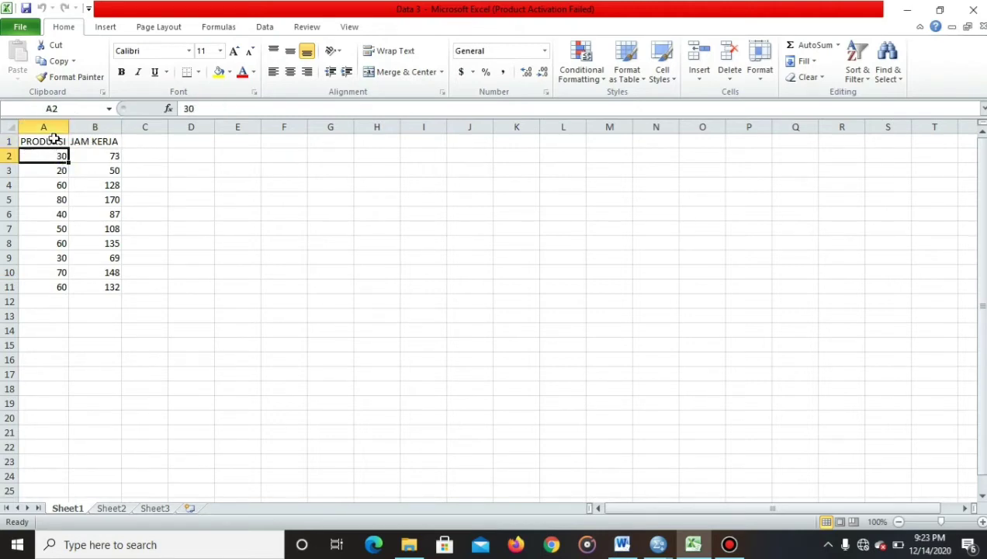
left_click(51, 140)
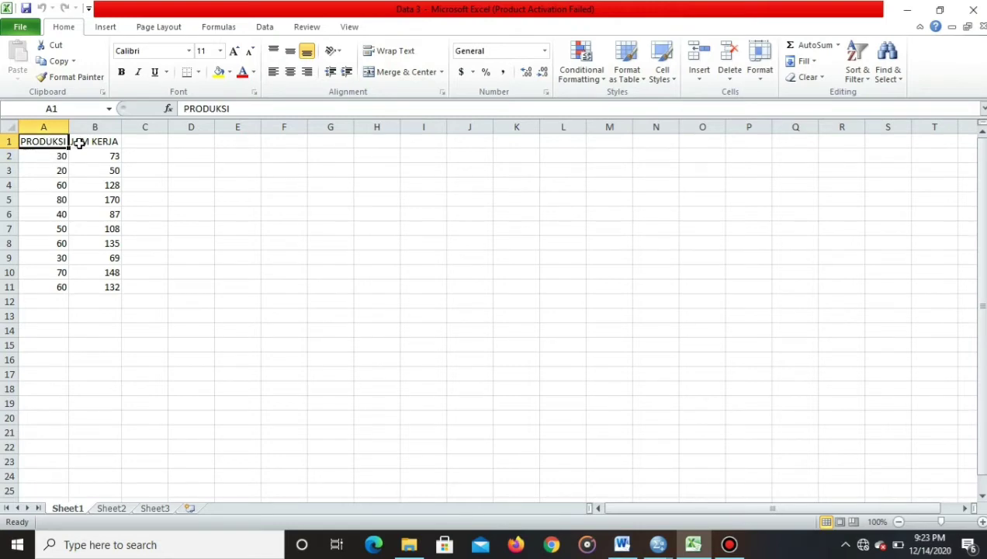
left_click(79, 143)
left_click(44, 143)
left_click(83, 139)
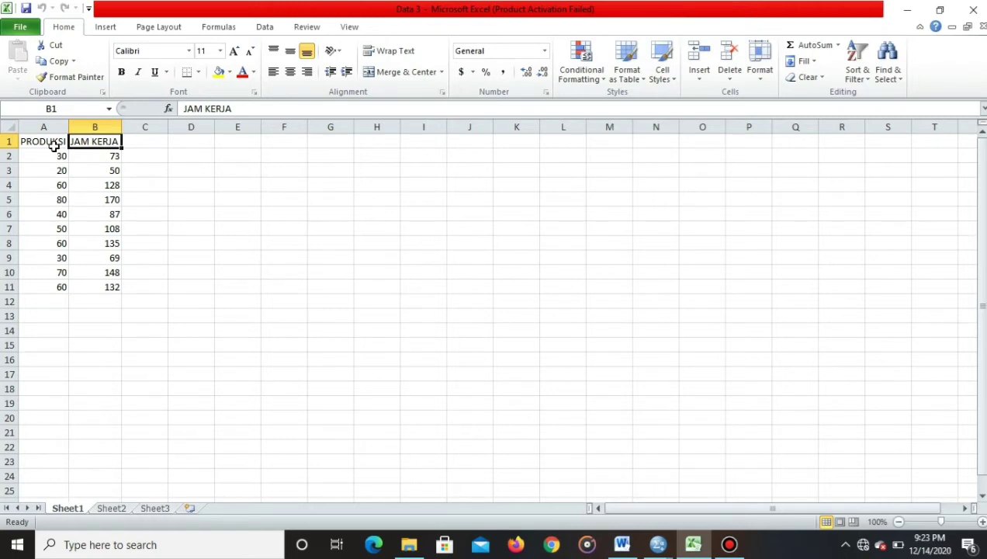
left_click(54, 147)
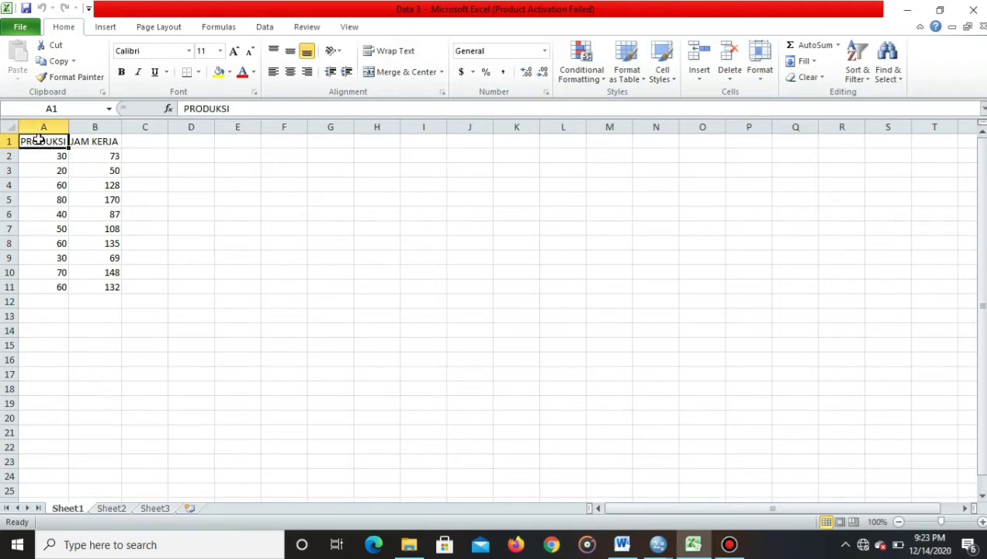
left_click(80, 144)
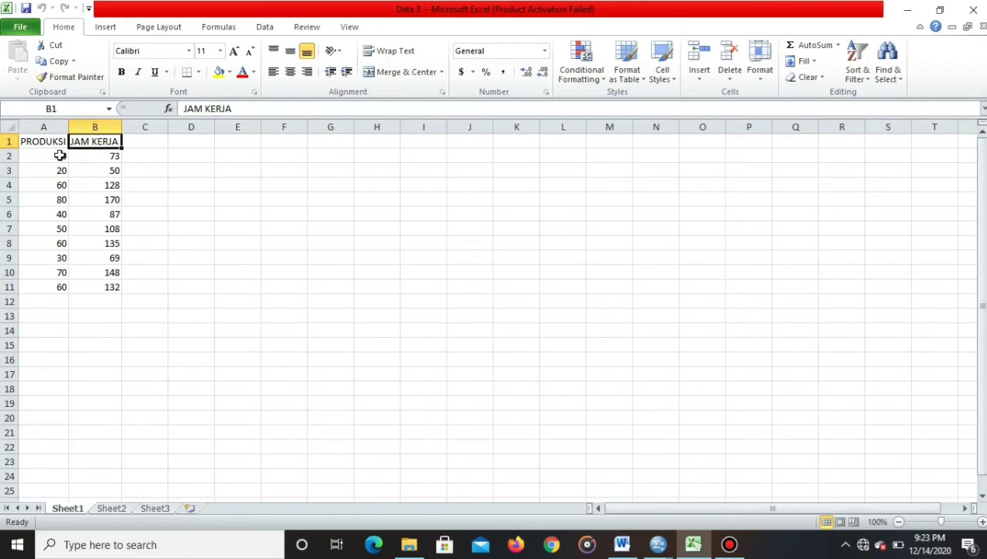
Copy the values in A2:B11 and paste them into the SPSS data editor starting at the first cell.
left_click(59, 156)
left_click_drag(59, 155, 107, 286)
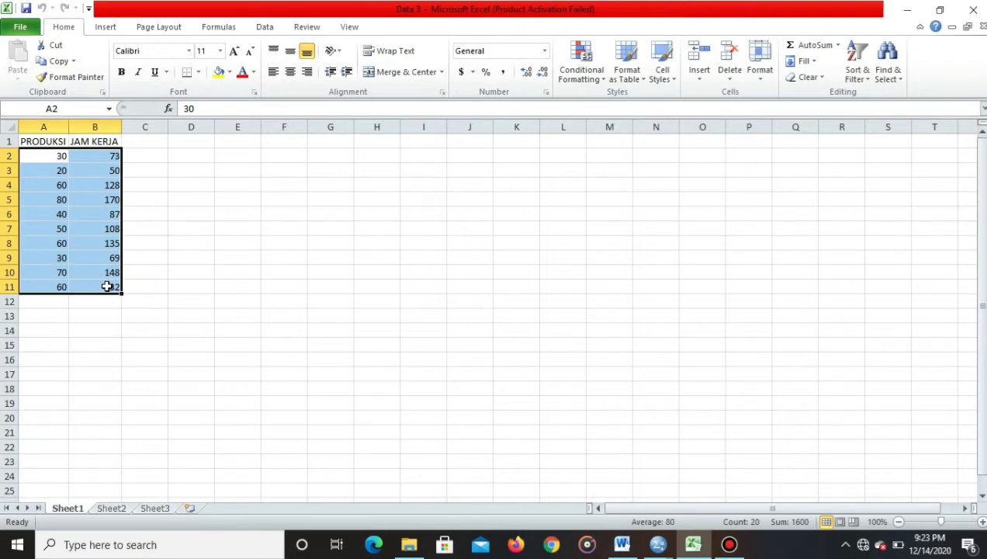
key("ctrl+c")
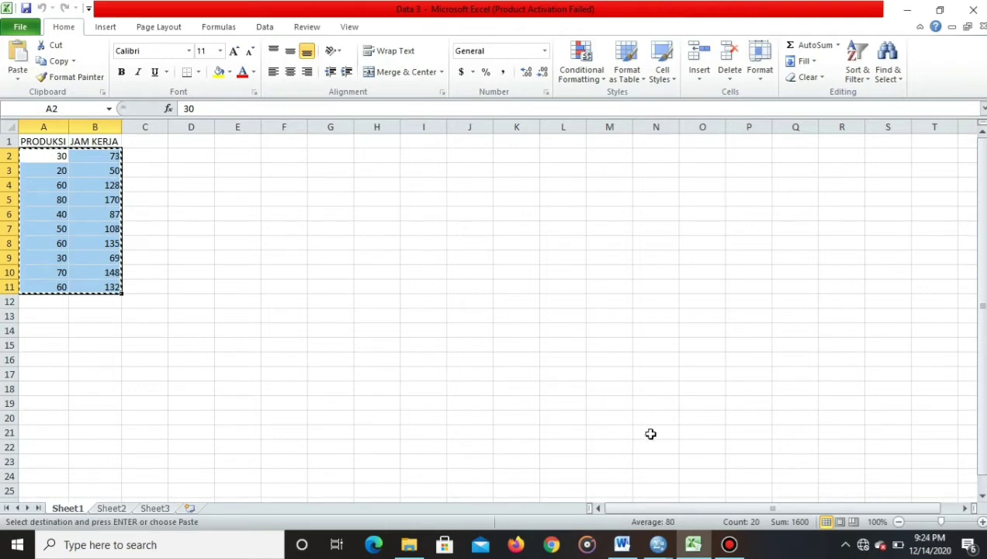
left_click(659, 545)
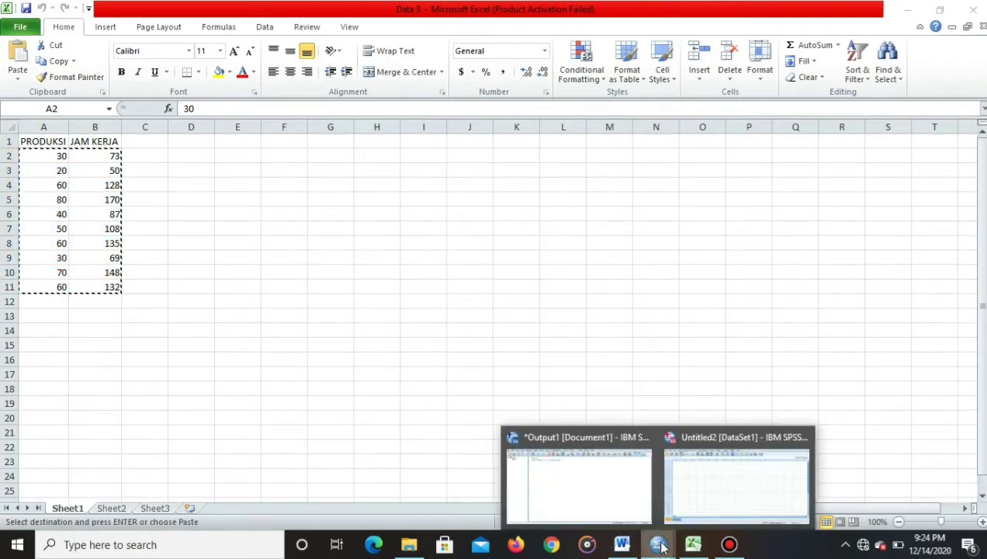
left_click(706, 498)
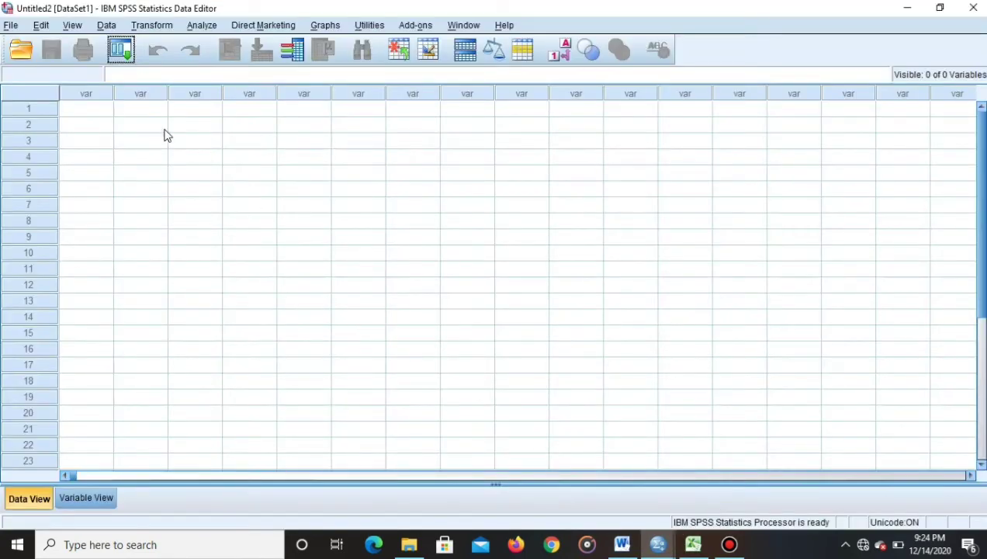
left_click(74, 110)
key("ctrl+v")
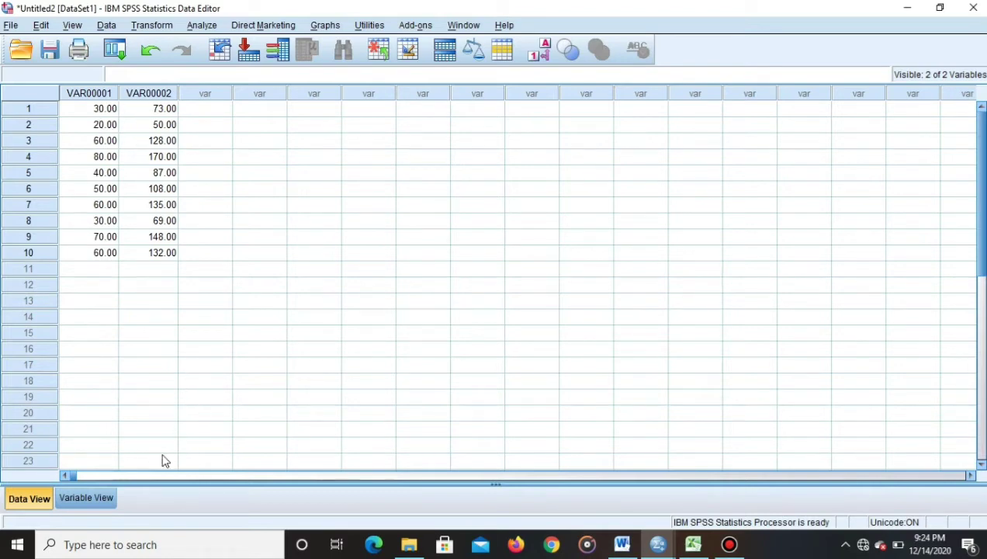
Set the decimals of both variables, VAR00001 and VAR00002, to 0.
left_click(107, 499)
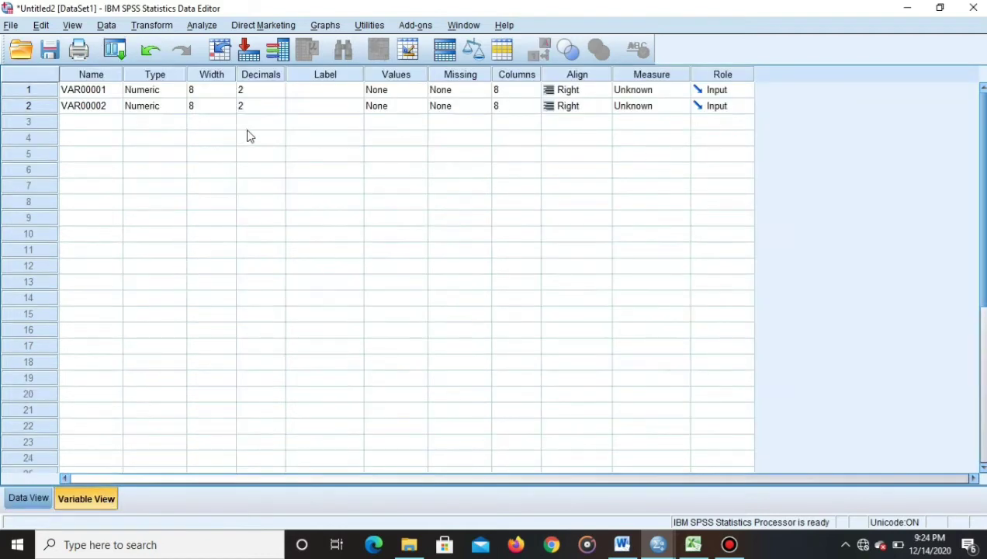
left_click(269, 90)
left_click(278, 93)
left_click(279, 93)
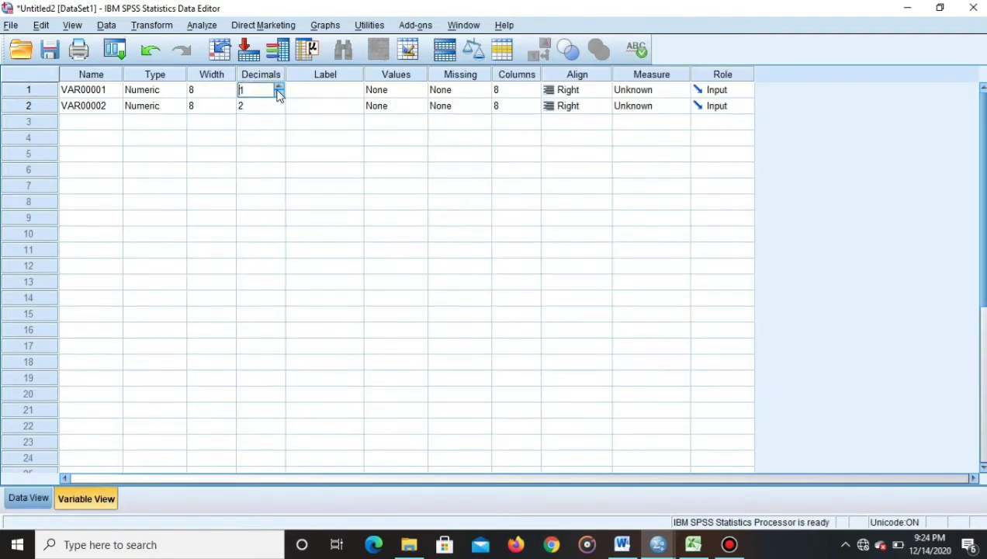
left_click(279, 108)
double_click(278, 109)
Check the column headings in Excel and rename the first SPSS variable as PRODUKSI.
left_click(100, 95)
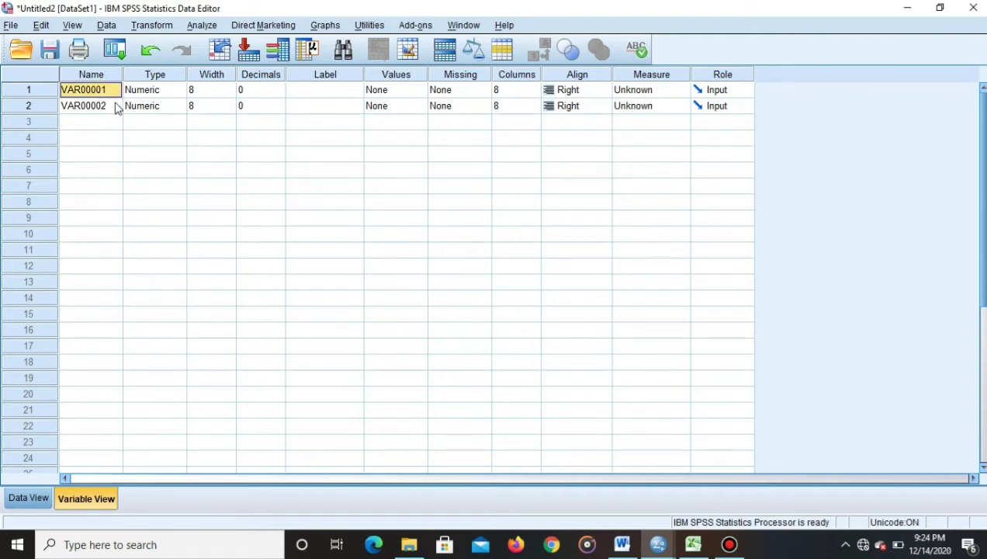
left_click(693, 544)
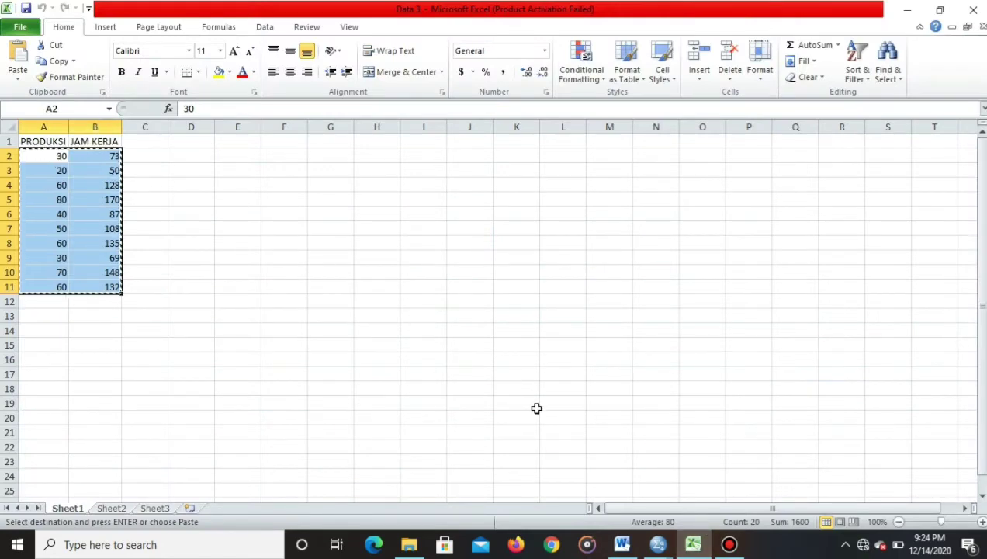
left_click(659, 544)
left_click(712, 518)
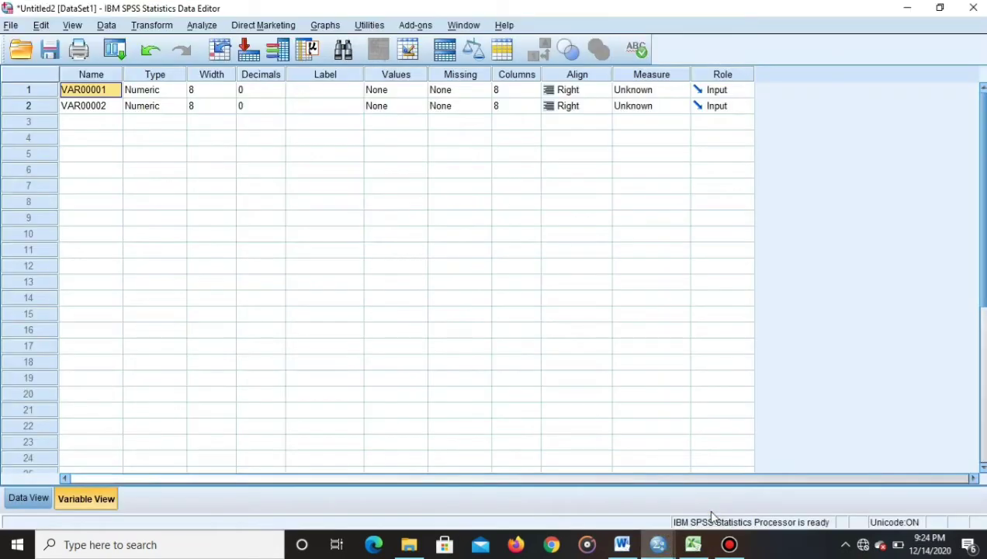
type("PRODUK")
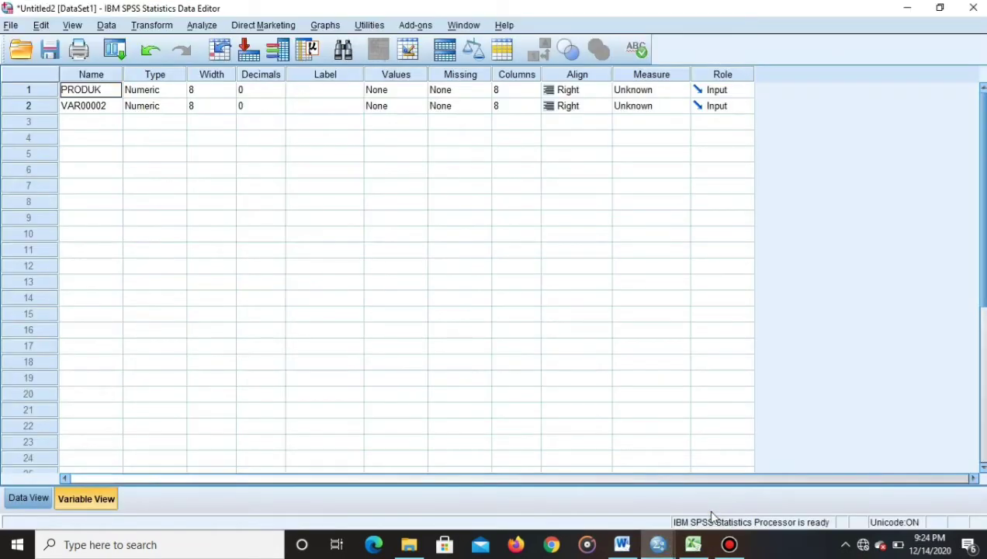
type("SI")
key("Return")
Rename the second variable as JAM_KERJA.
type("JAM")
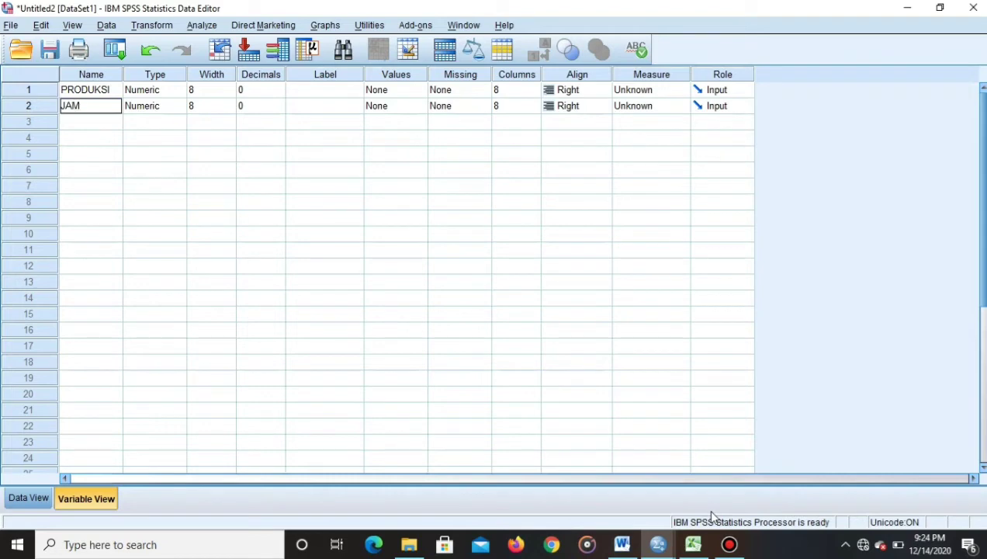
type("_KWEJ=")
key("BackSpace")
key("BackSpace")
key("BackSpace")
key("BackSpace")
type("erja")
key("BackSpace")
key("BackSpace")
key("BackSpace")
key("BackSpace")
type("ERJA")
key("Return")
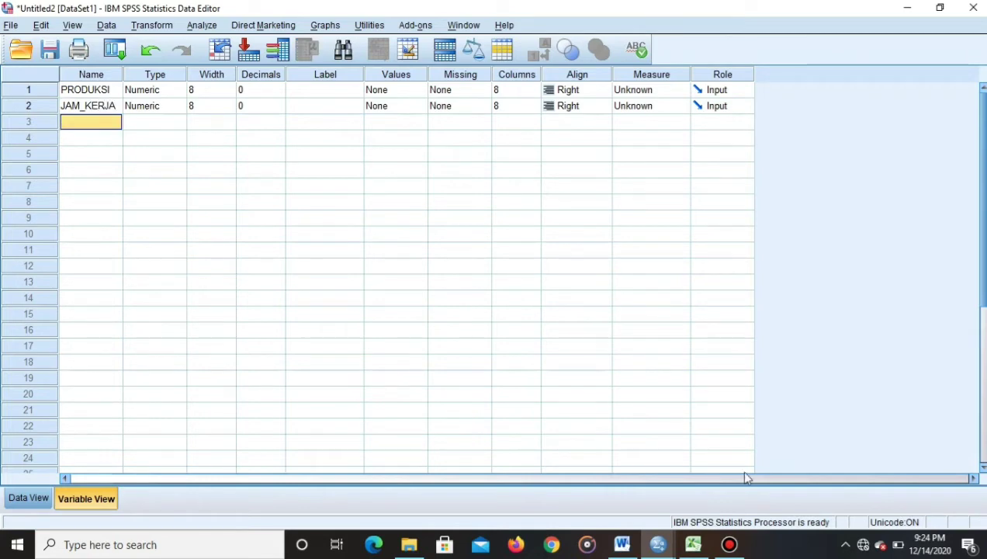
Set up a linear regression from the data view with PRODUKSI as independent and JAM_KERJA as dependent variable.
left_click(31, 499)
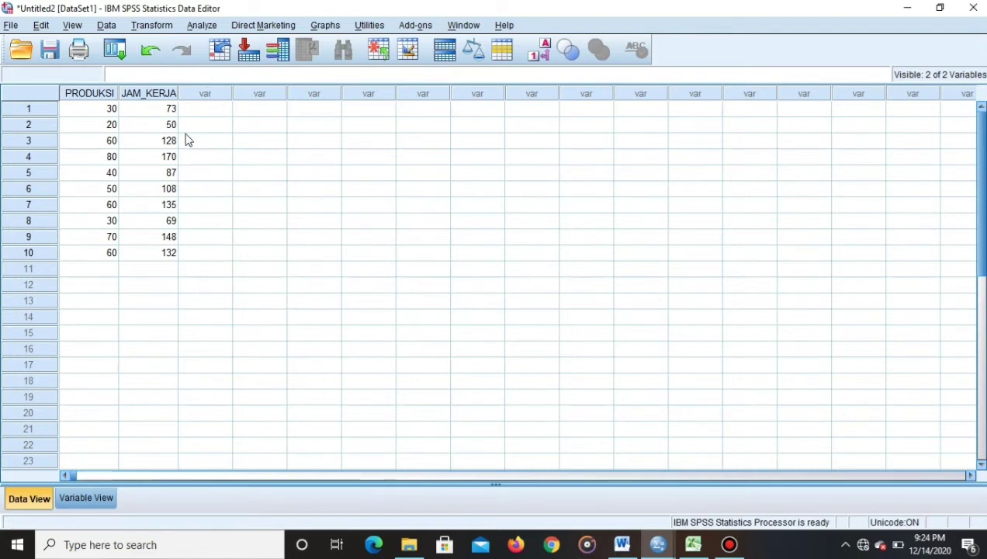
left_click(205, 96)
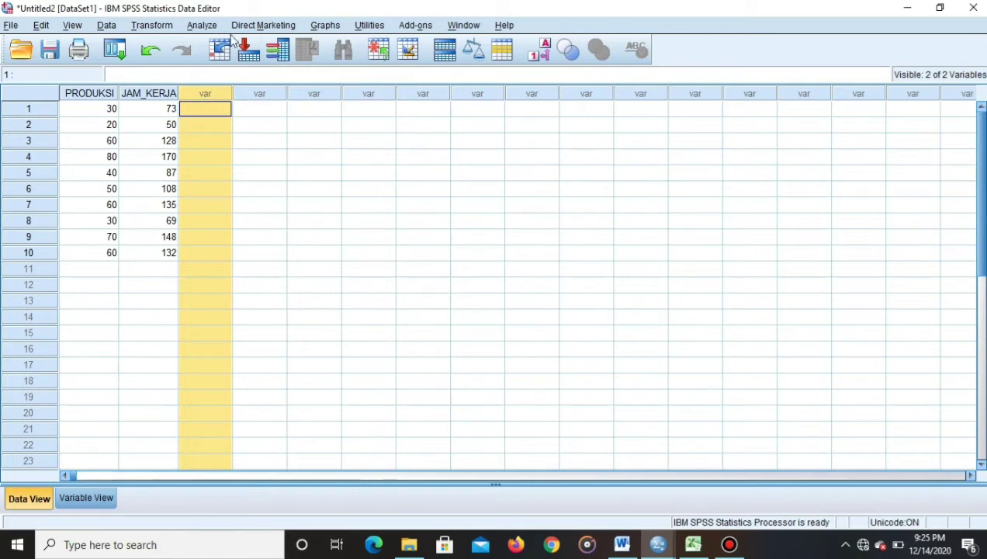
left_click(208, 30)
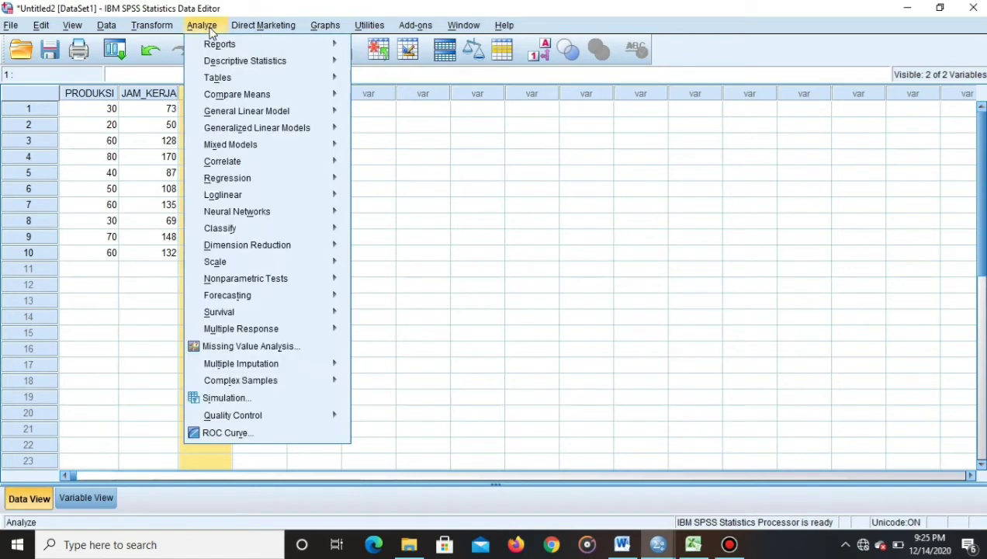
mouse_move(257, 179)
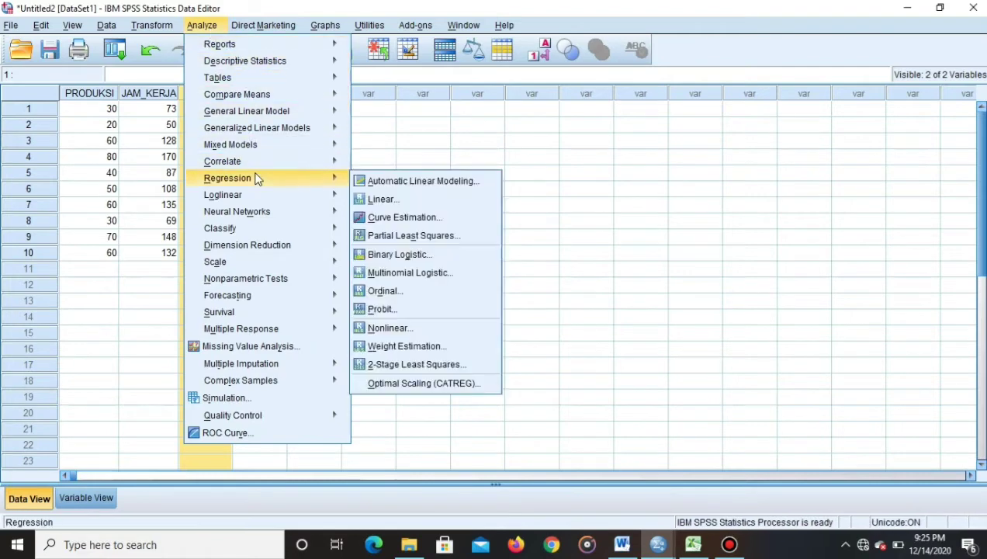
left_click(378, 200)
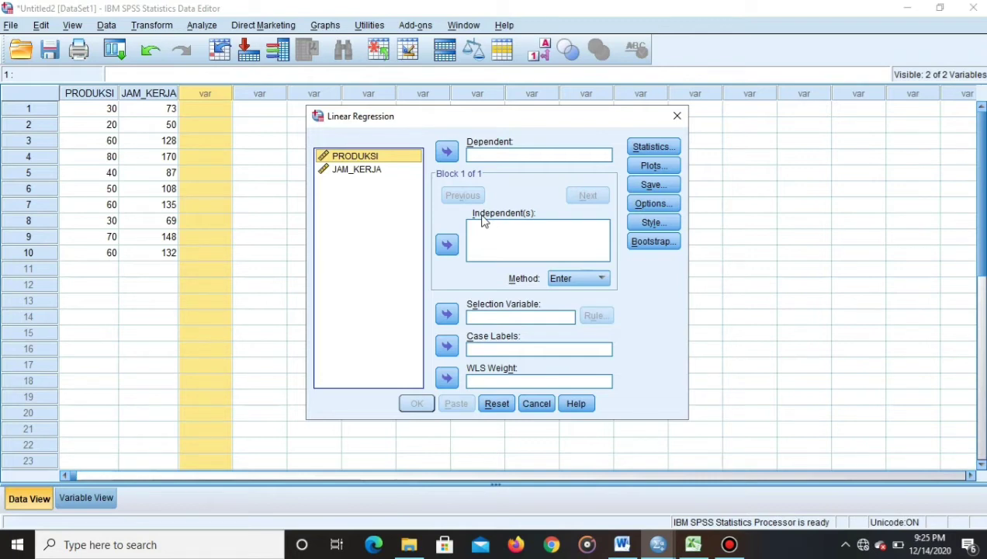
left_click(447, 242)
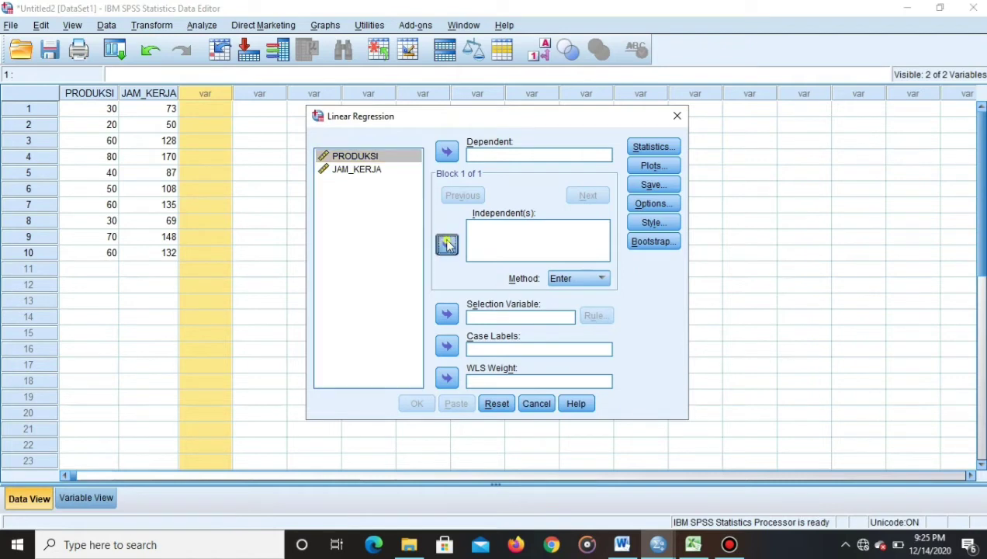
left_click(388, 174)
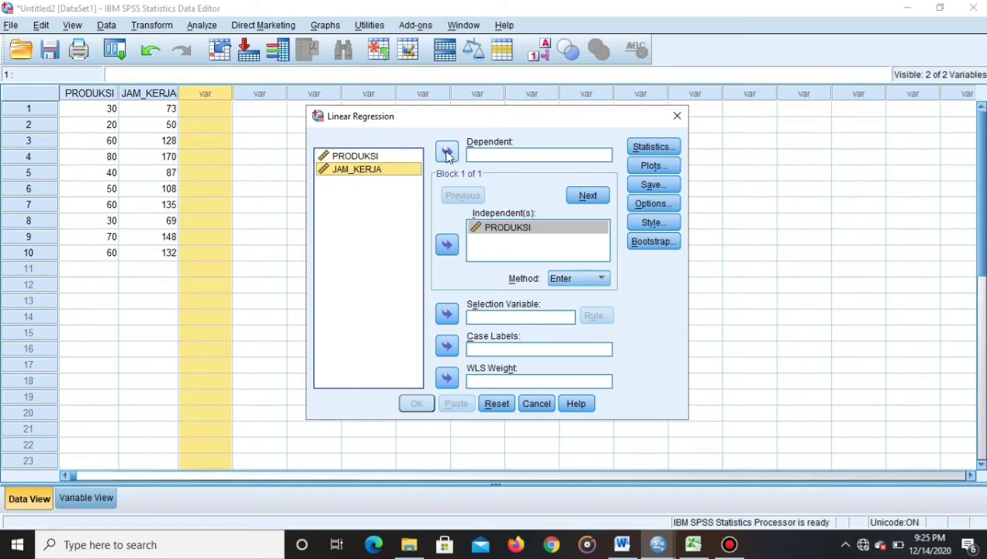
left_click(447, 152)
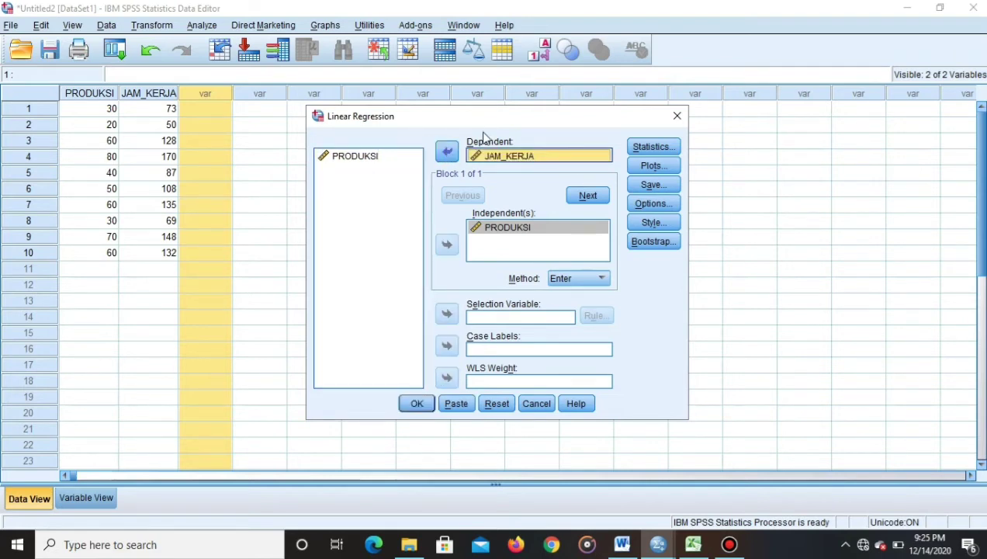
Keep the default regression options, enable saving of unstandardized residuals, and run the regression with its output maximized.
left_click(650, 204)
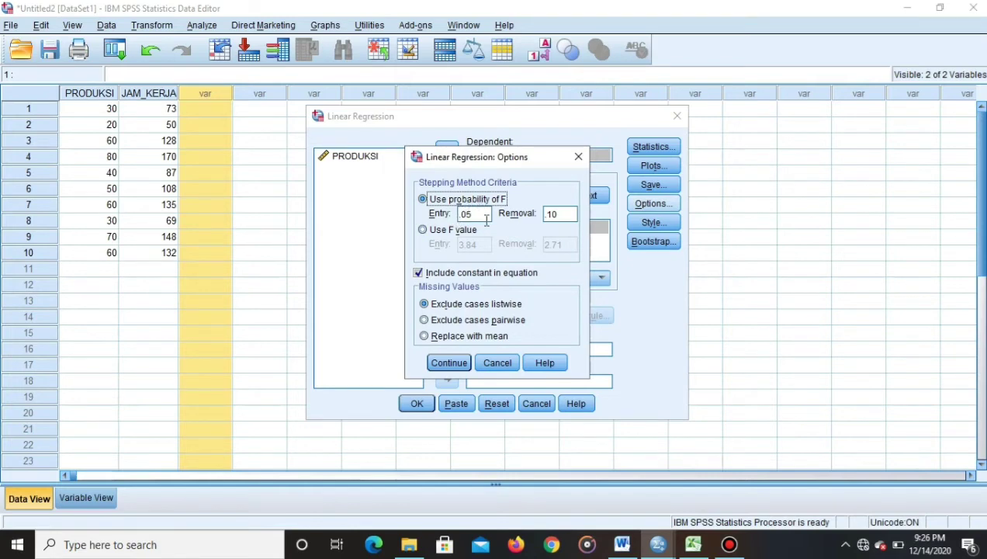
left_click(450, 363)
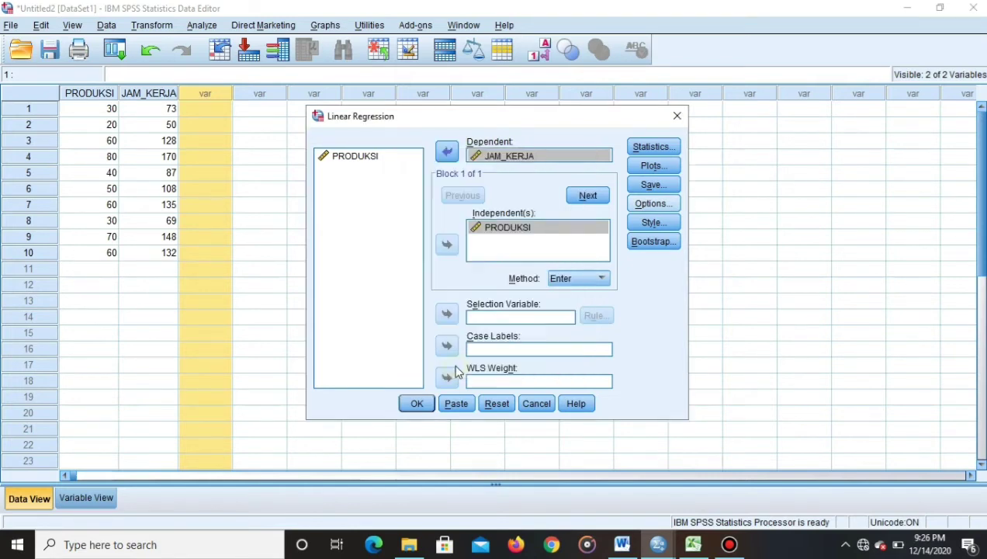
left_click(650, 184)
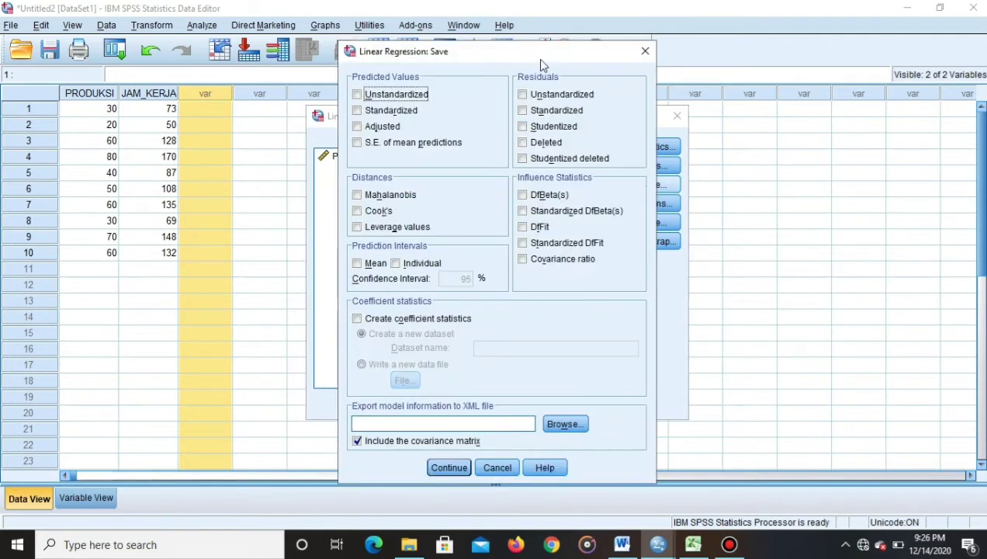
left_click(547, 95)
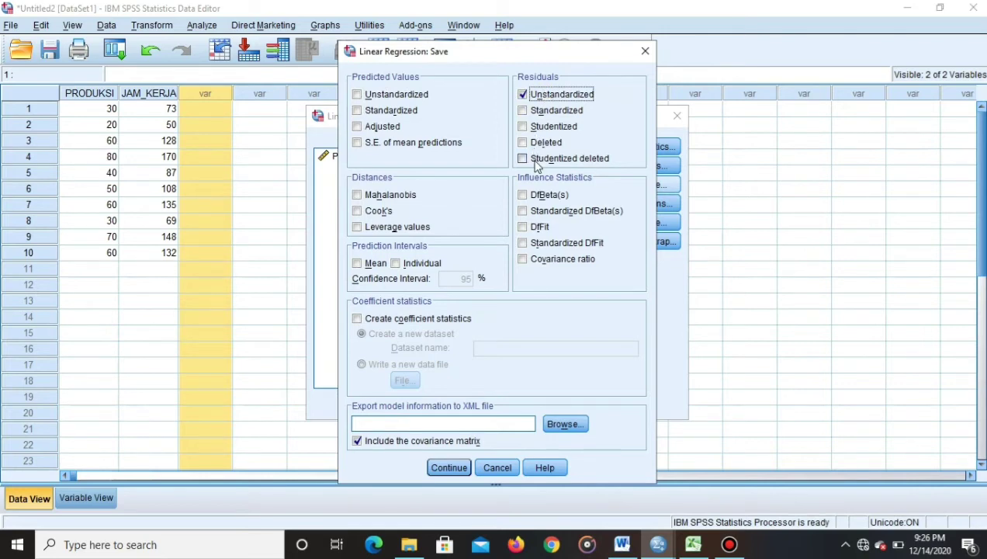
left_click(455, 466)
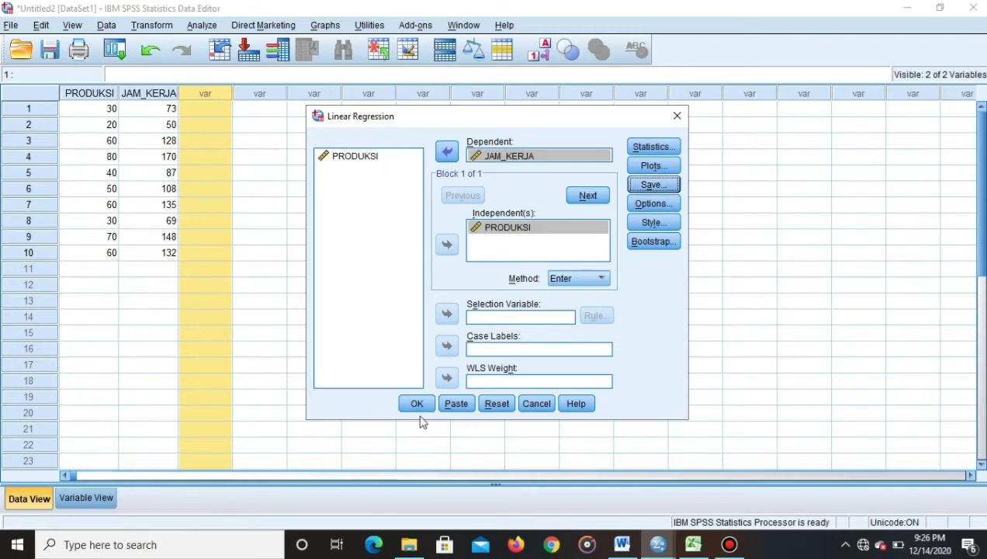
left_click(417, 404)
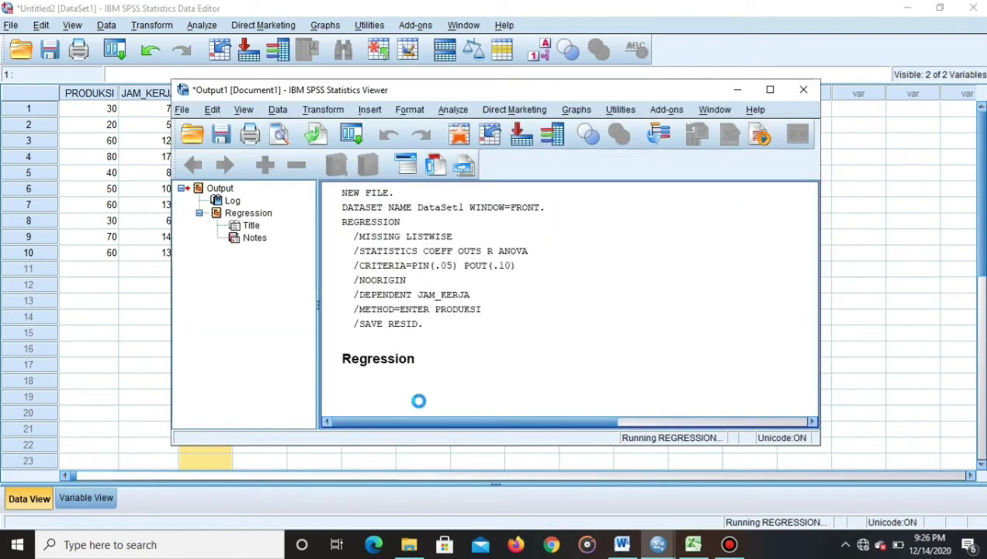
left_click(769, 89)
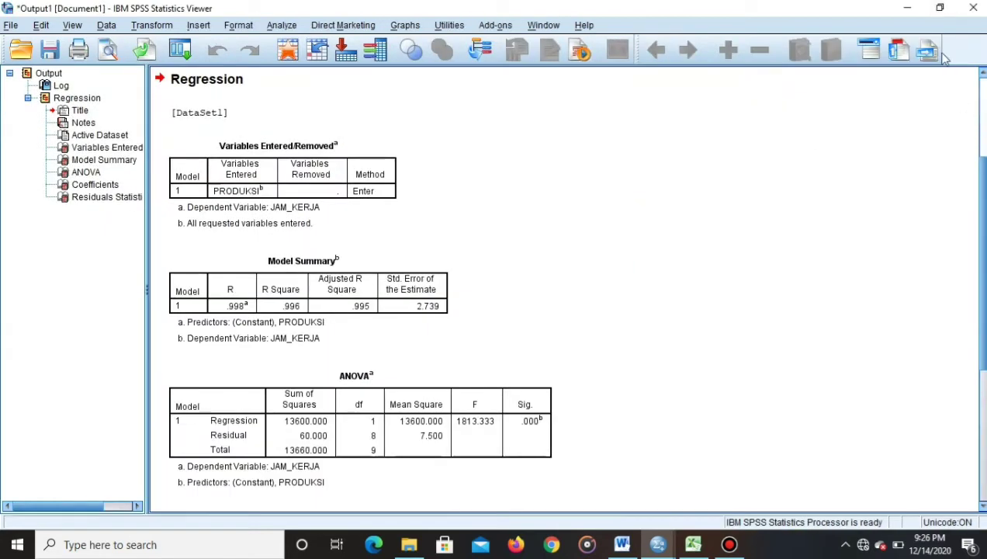
Return to the data set and check the saved residual column RES_1.
left_click(907, 8)
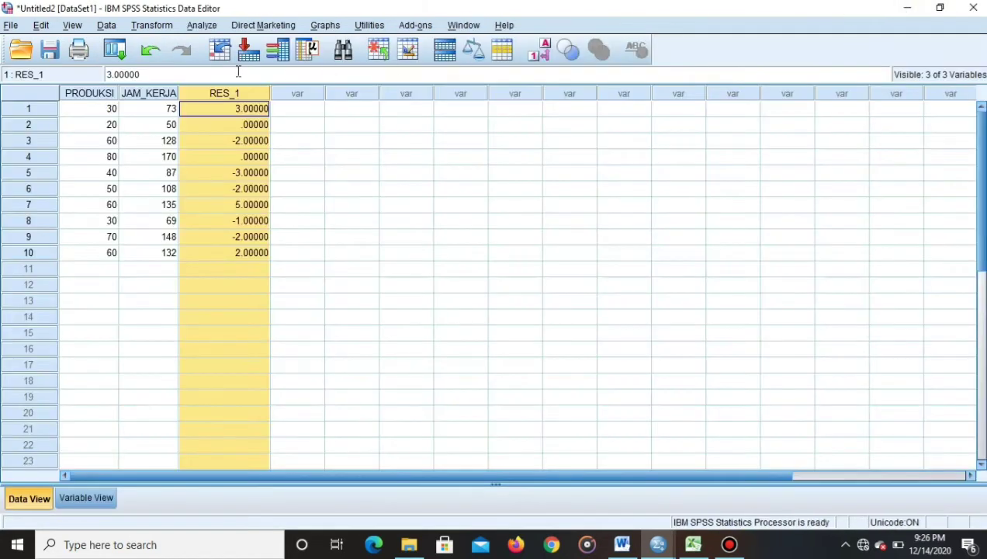
left_click(307, 113)
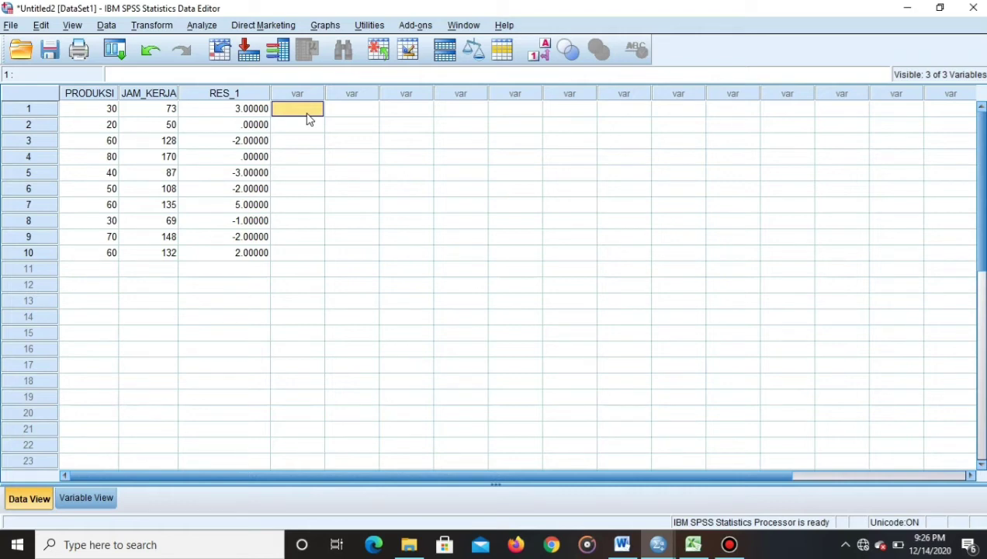
left_click(307, 159)
left_click(300, 221)
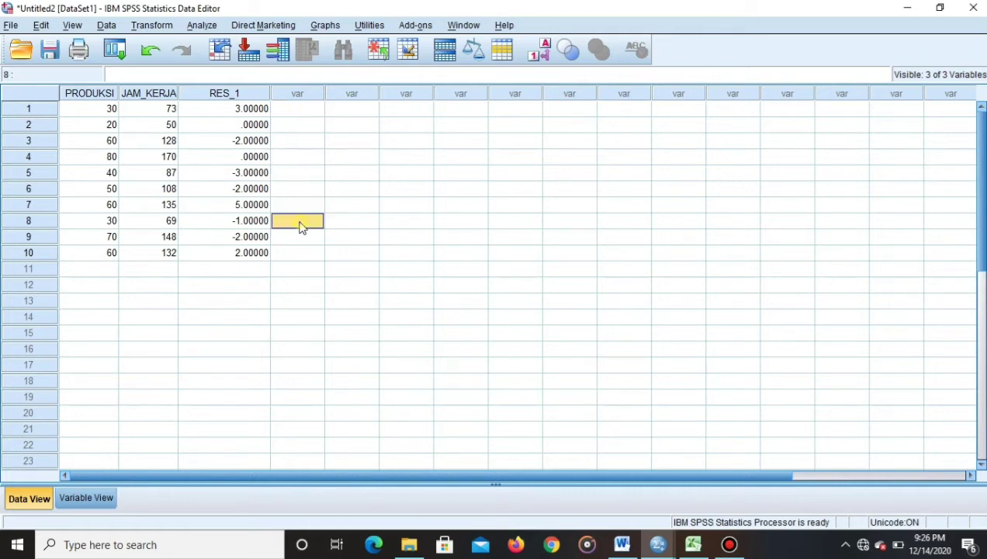
left_click(301, 144)
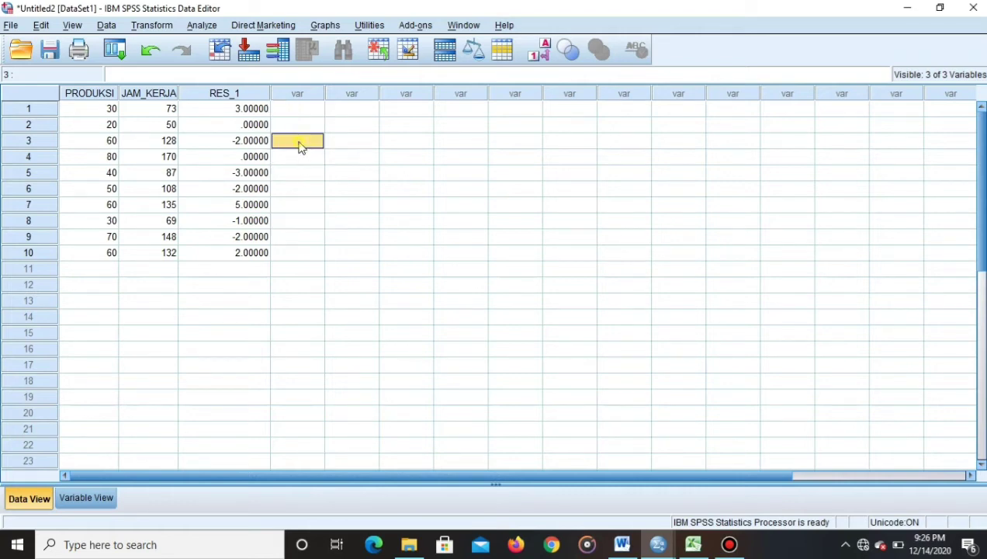
Run a legacy one-sample Kolmogorov-Smirnov test on Unstandardized Residual against the Normal distribution and maximize the output.
left_click(205, 28)
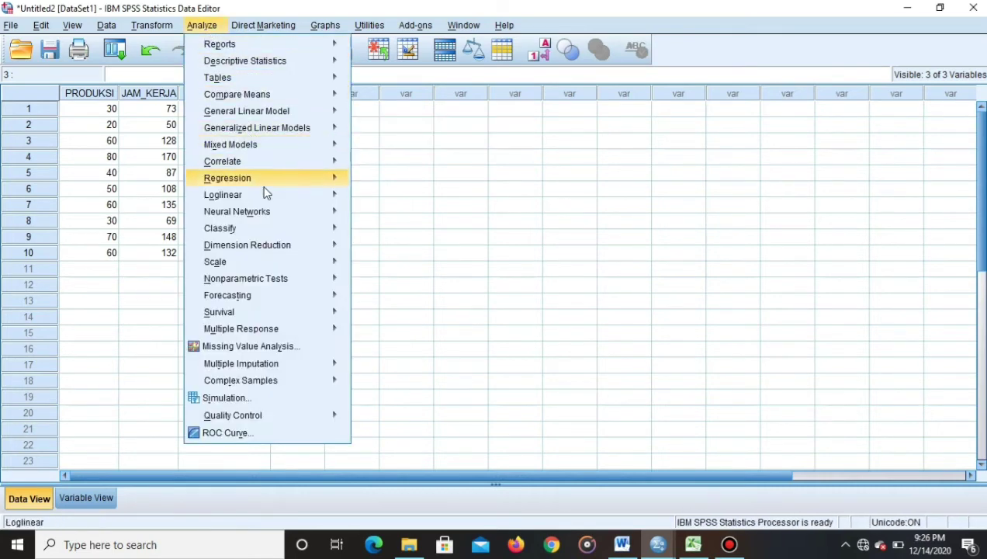
mouse_move(278, 284)
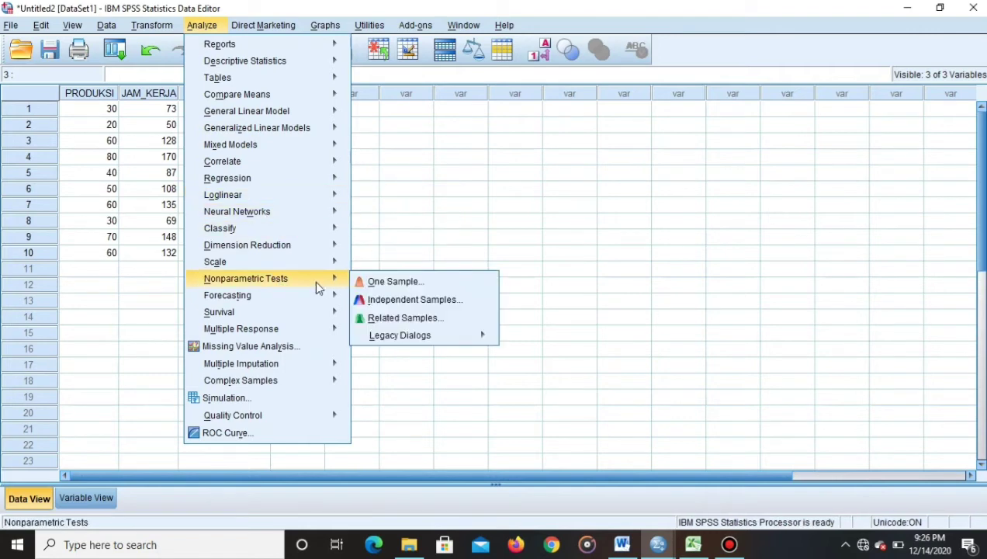
mouse_move(397, 337)
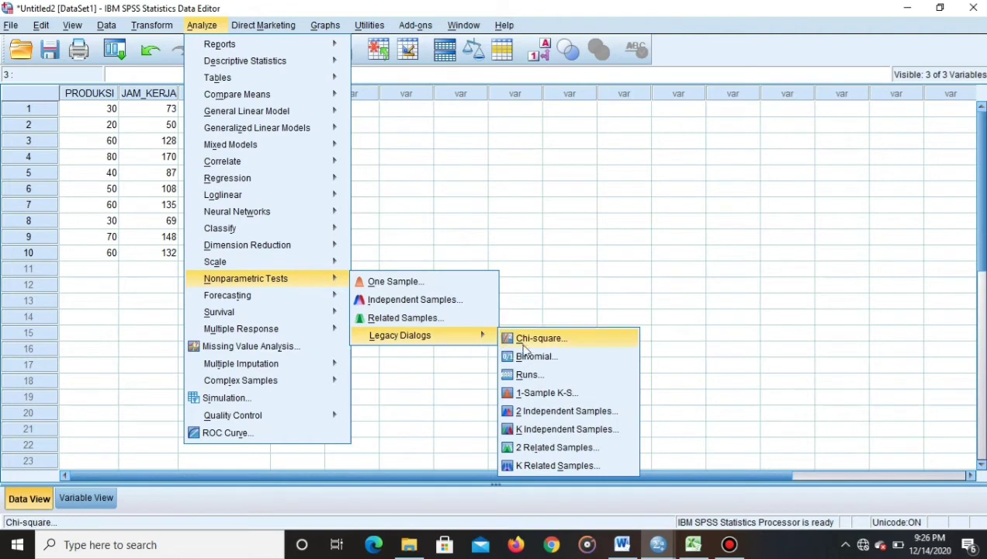
left_click(547, 393)
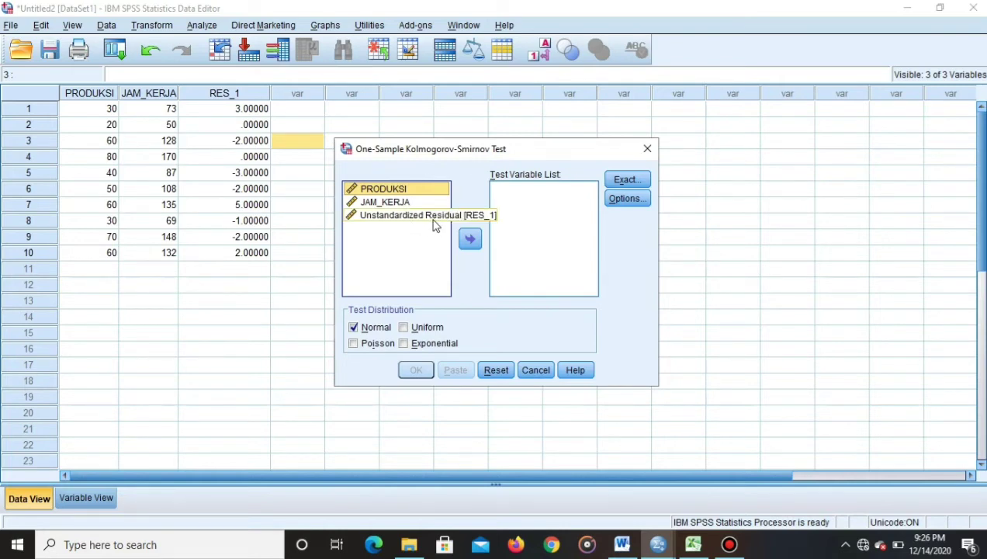
left_click(434, 220)
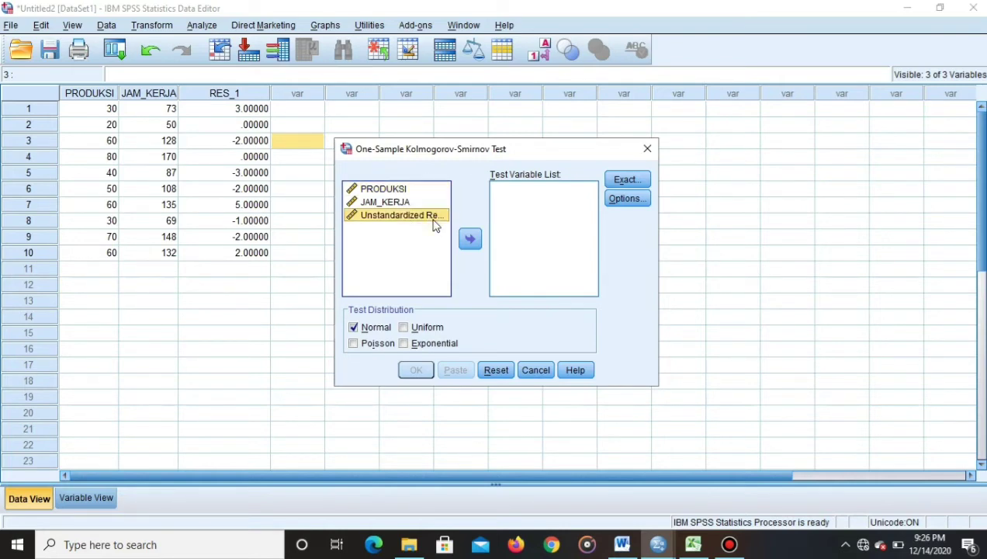
left_click(470, 239)
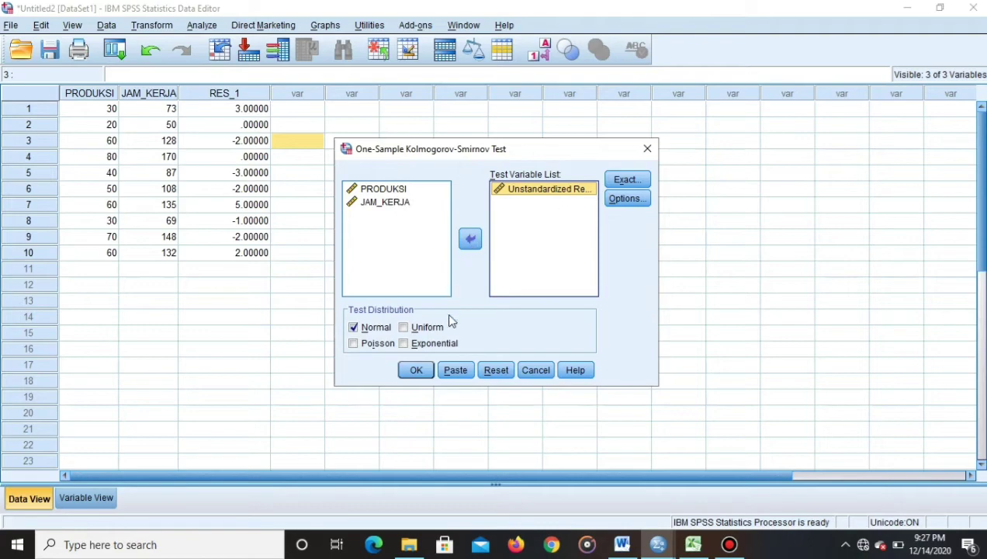
left_click(419, 370)
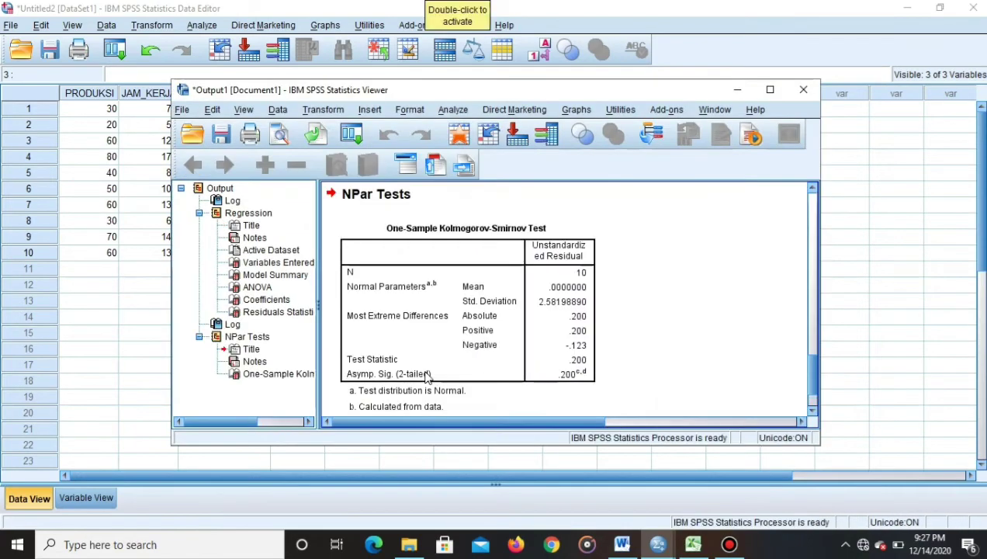
left_click(770, 89)
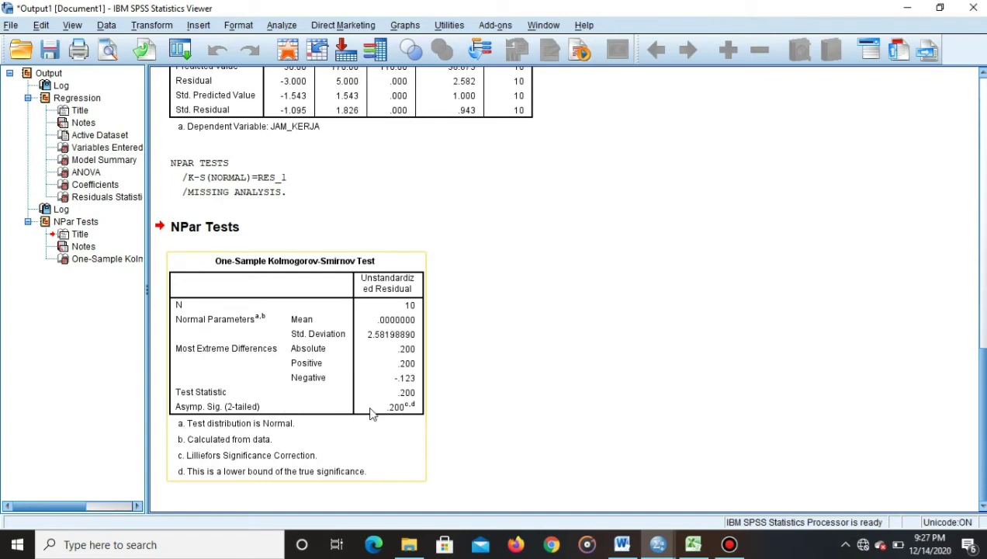
Switch to the Word document Regresi Linear Sederhana and review its Uji Asumsi (Normalitas) section.
left_click(490, 344)
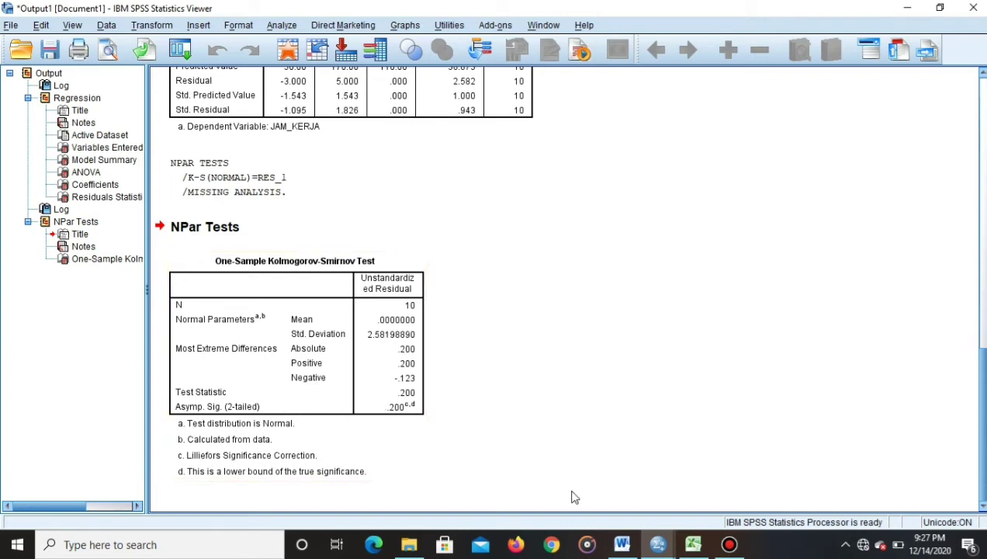
left_click(621, 544)
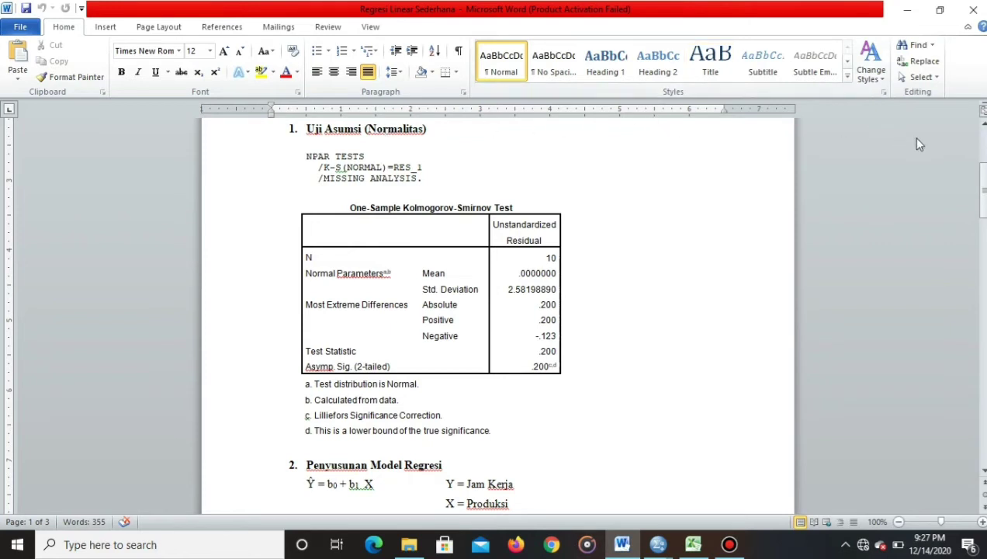
scroll(844, 167, "up", 2)
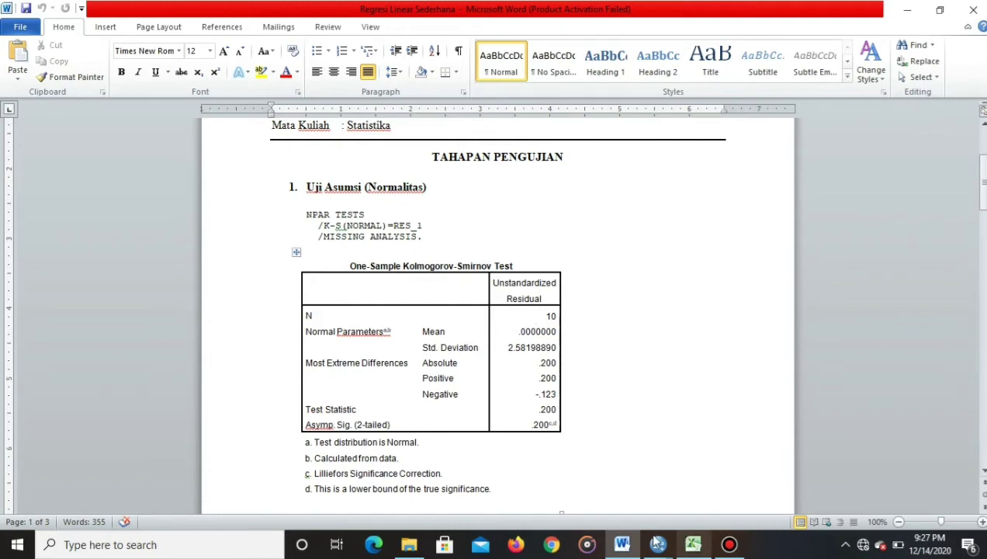
Switch back to the SPSS data set and cut the RES_1 variable column from it.
mouse_move(650, 537)
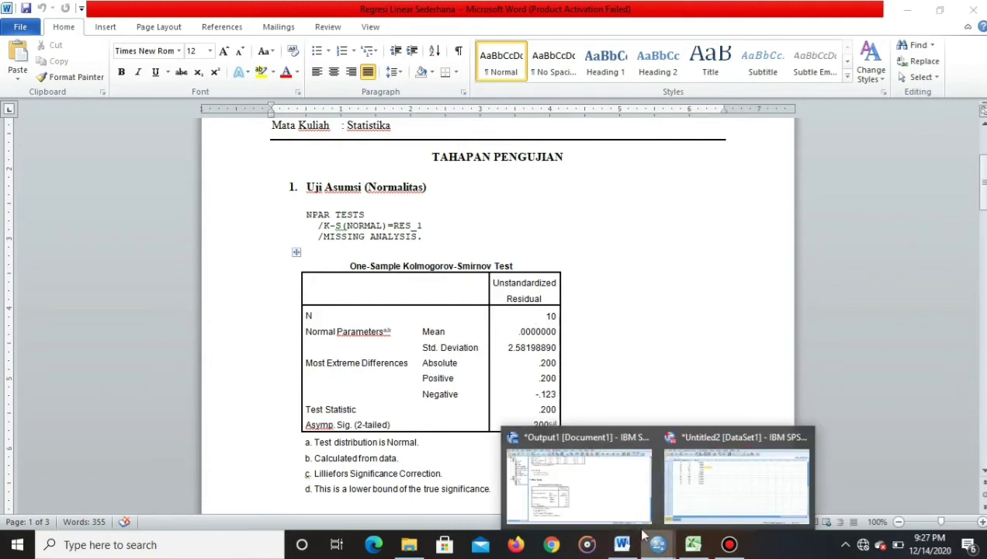
left_click(684, 501)
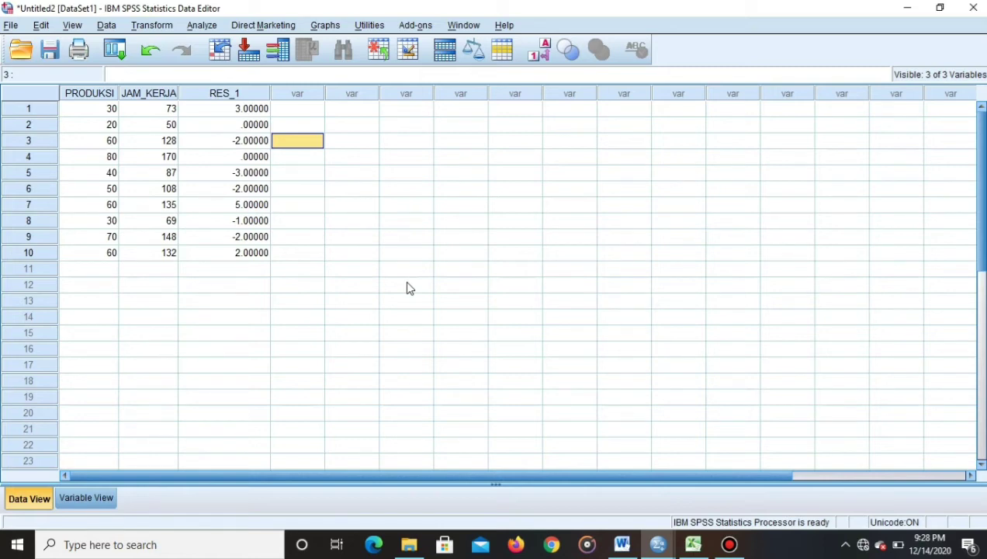
left_click(230, 108)
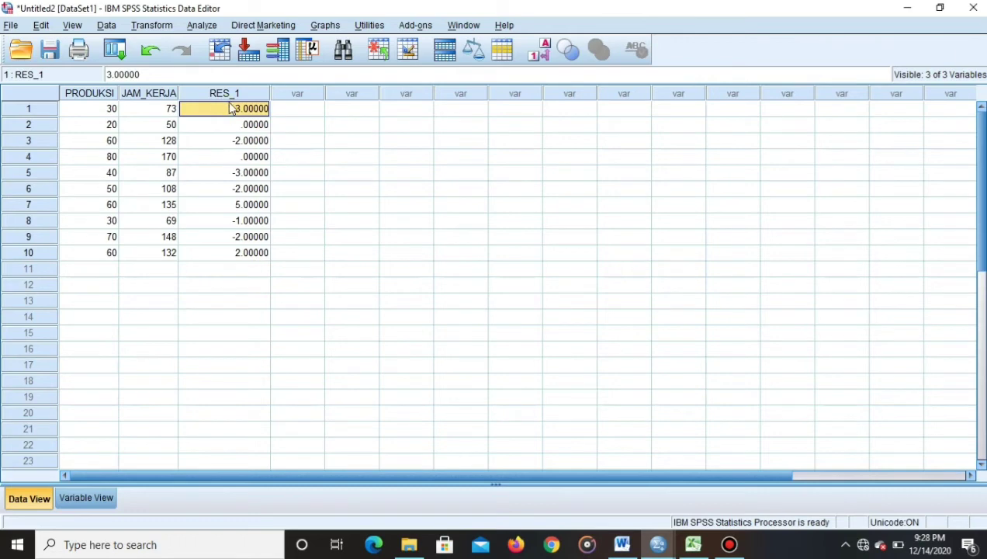
left_click(231, 93)
right_click(231, 93)
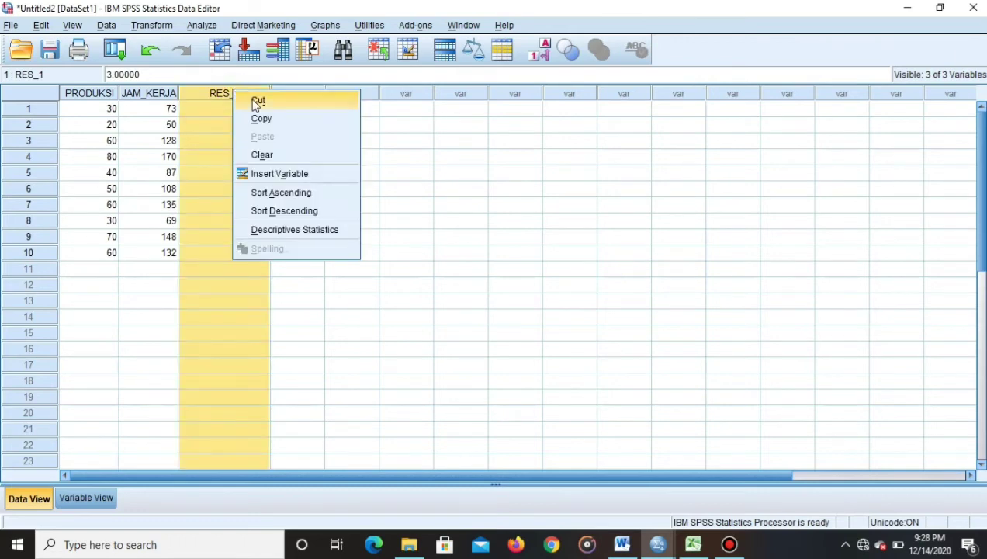
left_click(258, 101)
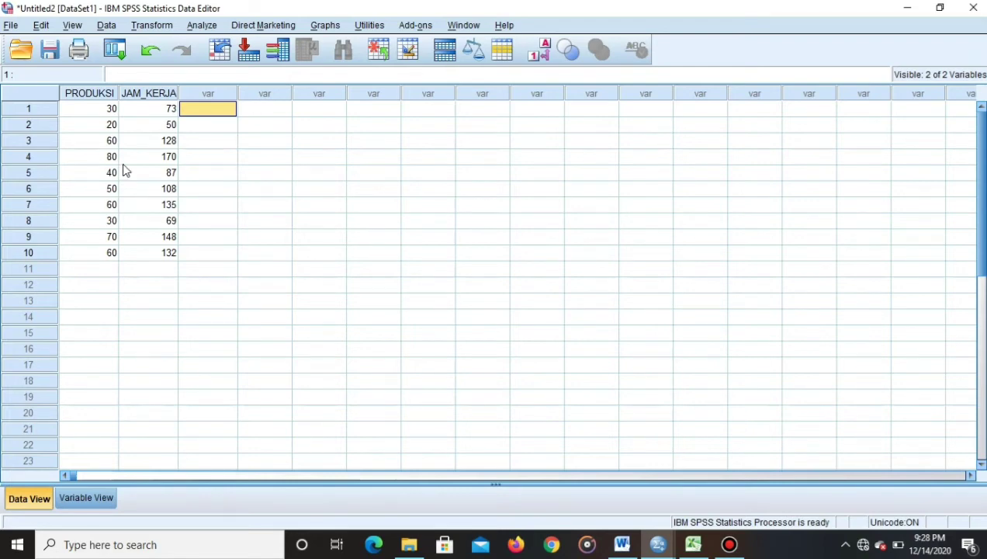
Open a linear regression again with JAM_KERJA as dependent and PRODUKSI as independent variable.
left_click(147, 144)
left_click(111, 111)
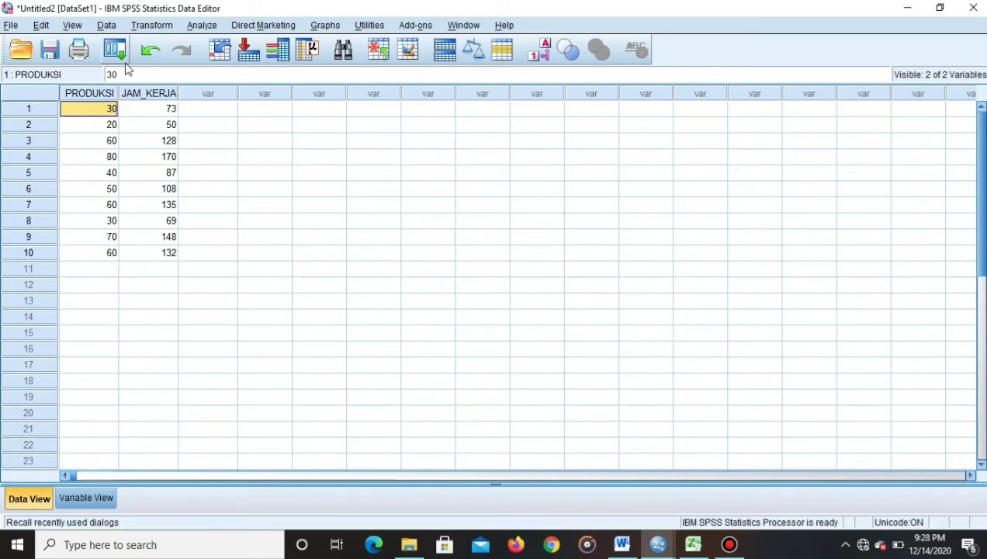
left_click(201, 26)
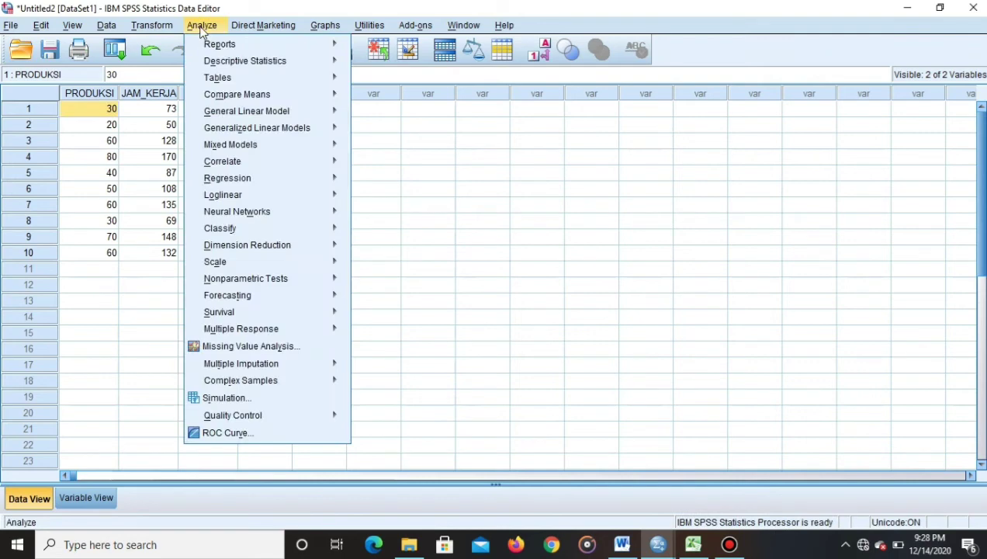
mouse_move(236, 180)
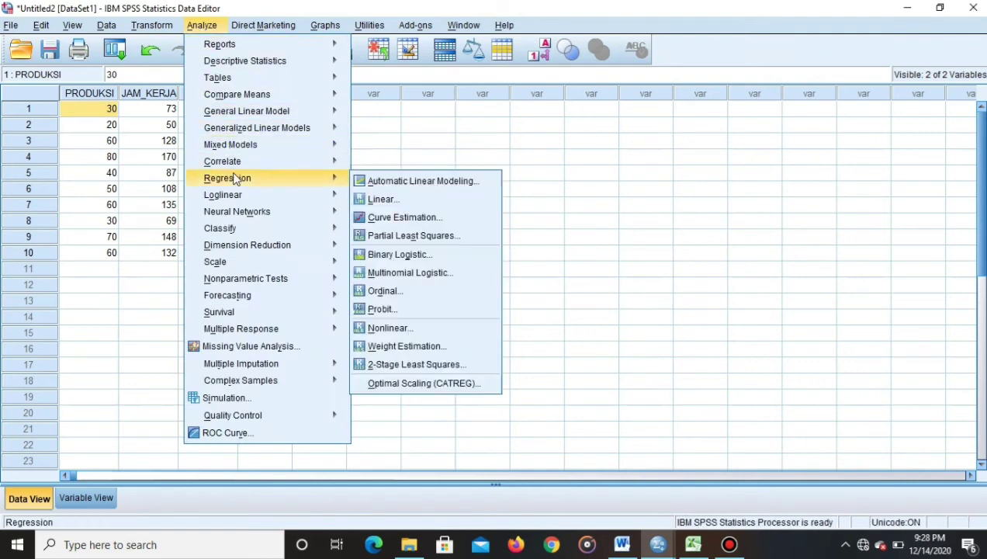
left_click(376, 201)
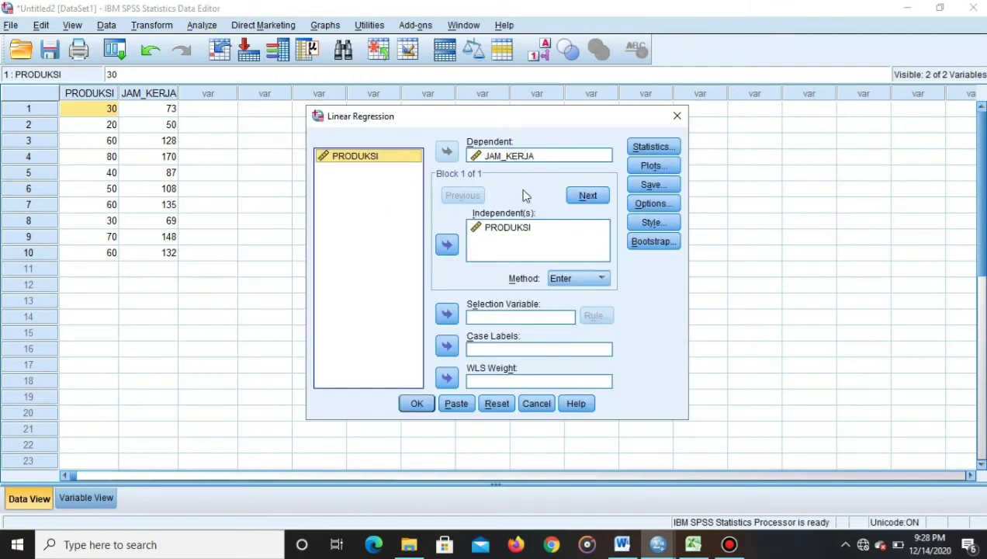
Keep Estimates and Model fit as statistics, accept the default options, and run the linear regression.
left_click(666, 149)
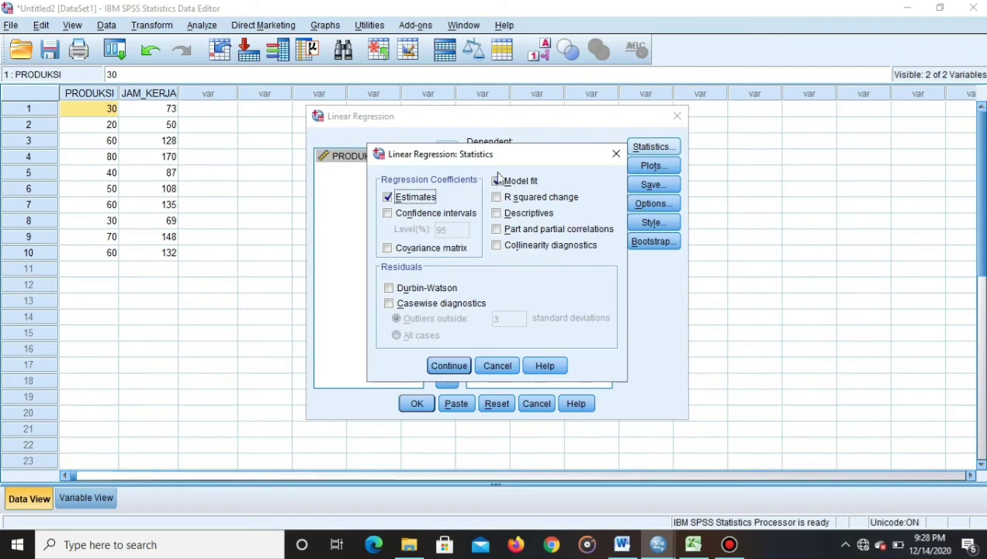
left_click(459, 365)
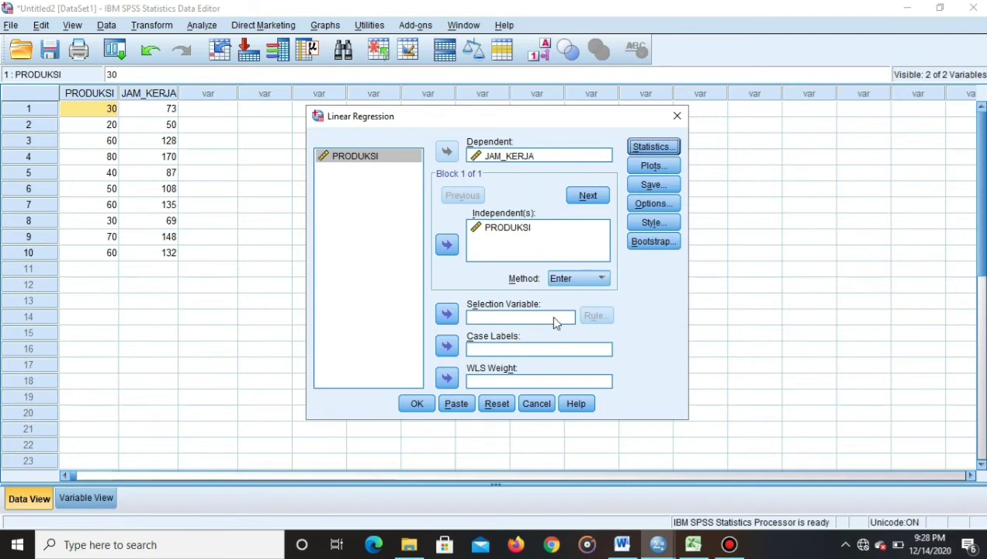
left_click(649, 205)
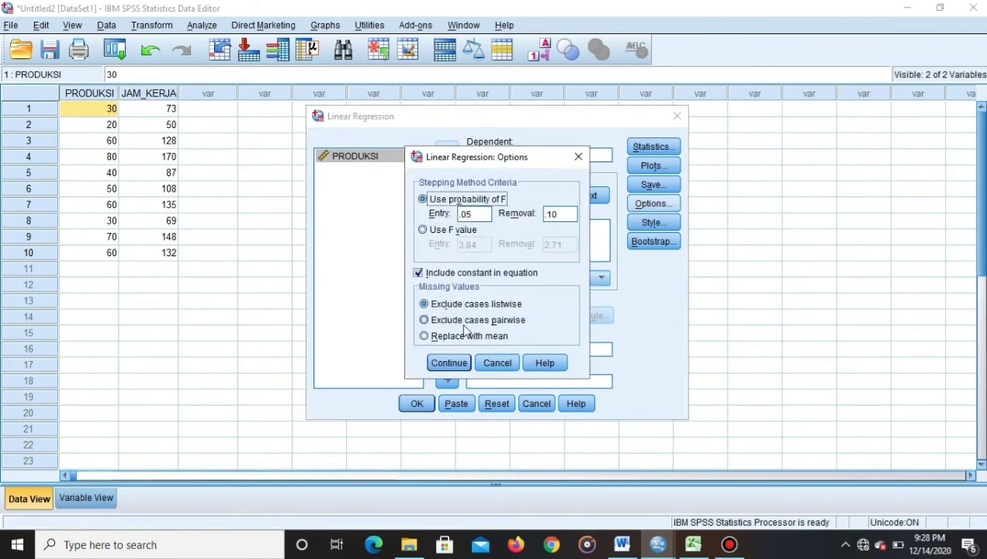
left_click(447, 362)
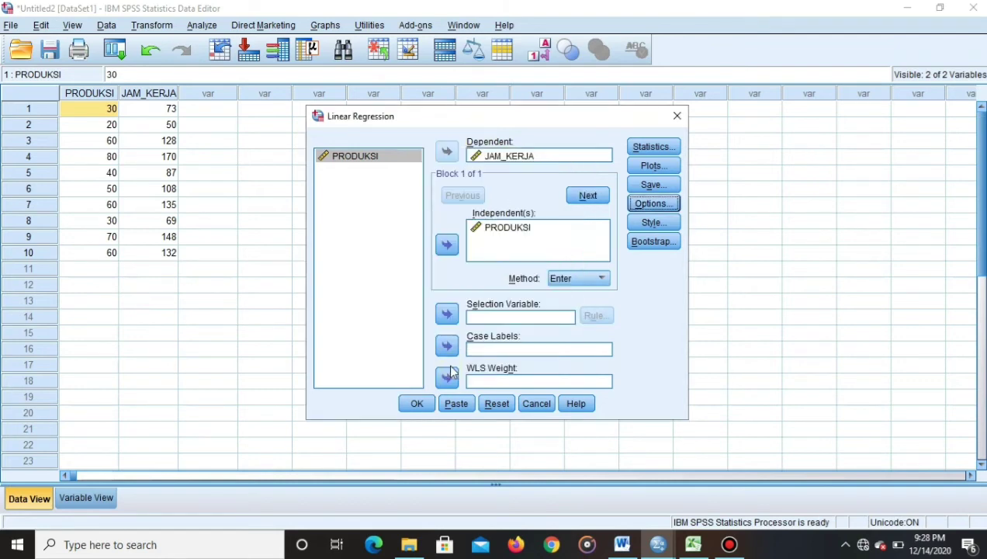
left_click(415, 403)
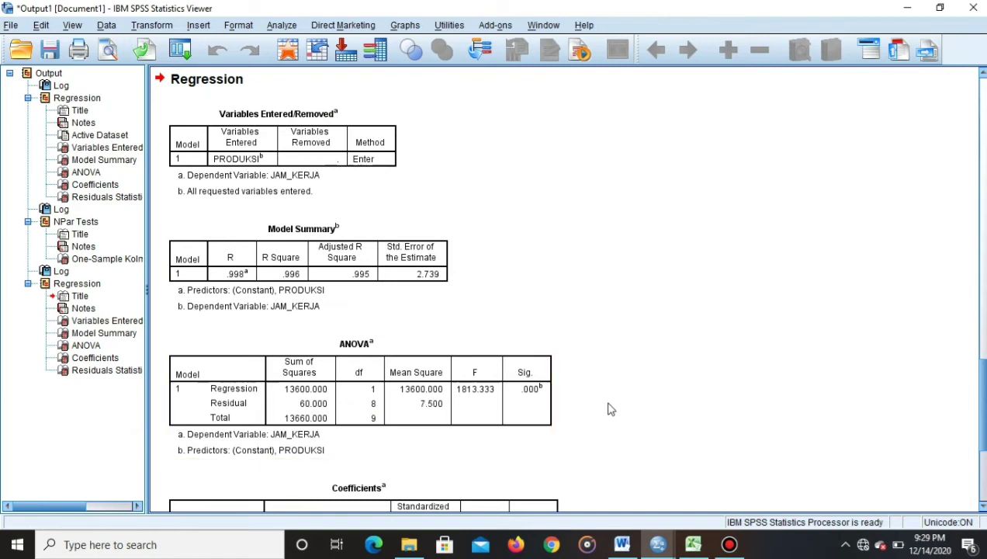
Switch to the Word document and read the Penyusunan Model Regresi section through the Coefficients table and regression equation.
left_click(625, 545)
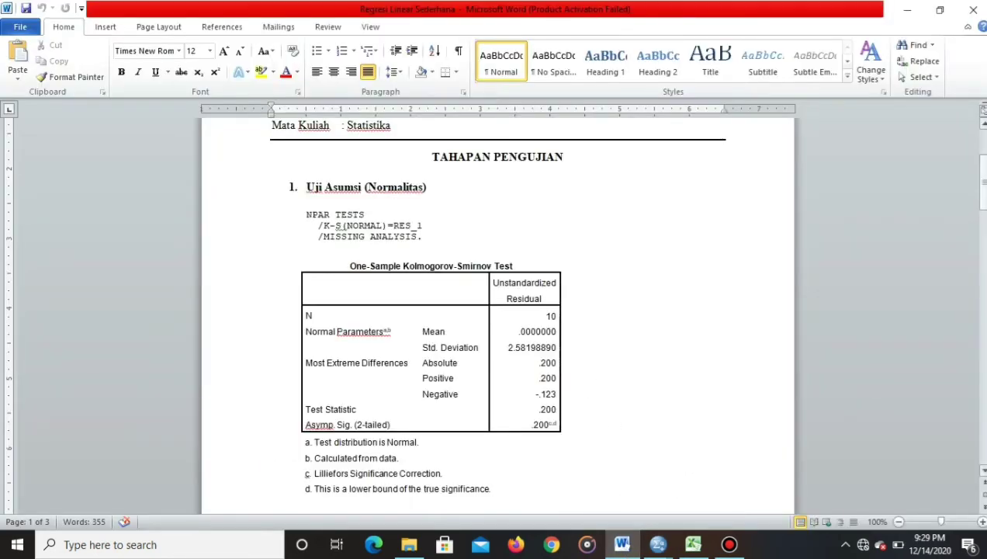
left_click_drag(982, 186, 981, 216)
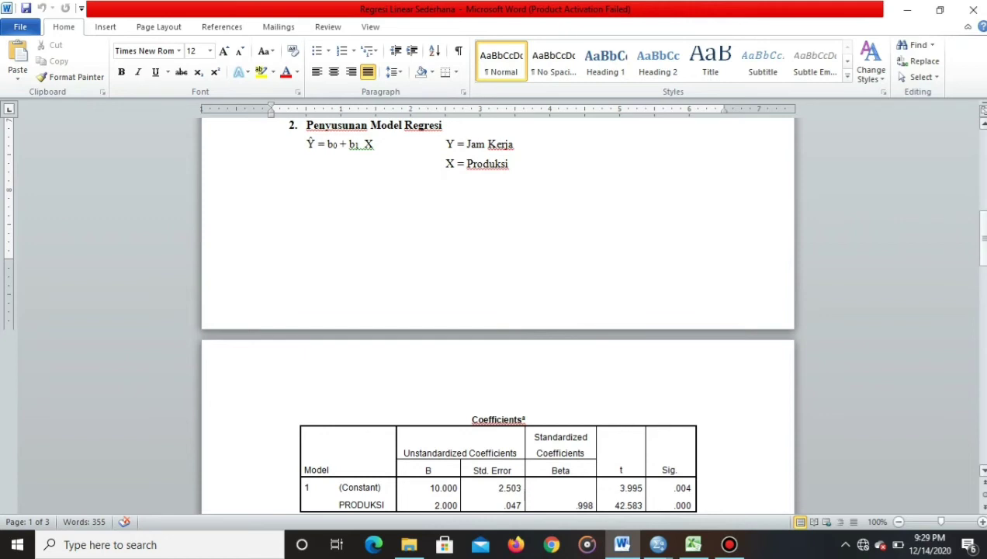
left_click_drag(983, 251, 984, 251)
left_click_drag(983, 237, 983, 262)
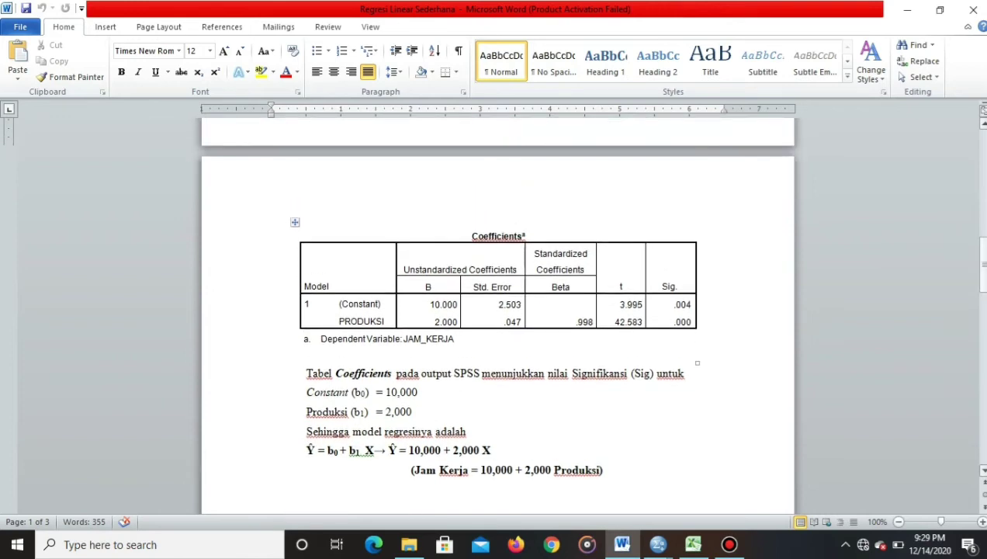